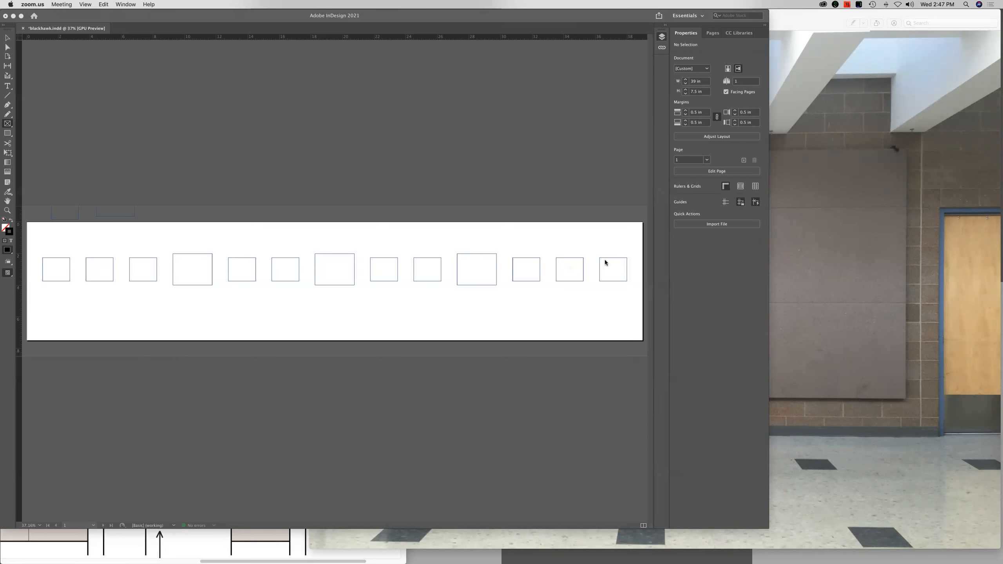
# Examine the size and spacing of the frames in the existing wall layout at close range, finishing with the whole page in view
pyautogui.click(581, 254)
pyautogui.press('super+equal')
pyautogui.press('super+equal')
pyautogui.press('super+equal')
pyautogui.press('super+equal')
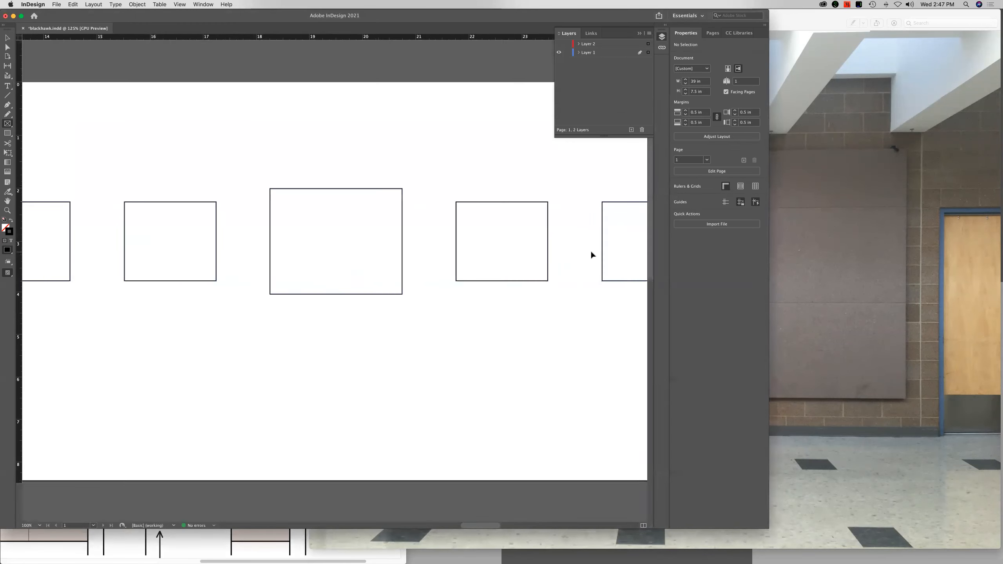
pyautogui.press('super+equal')
pyautogui.press('super+equal')
pyautogui.moveTo(398, 282); pyautogui.dragTo(173, 304)
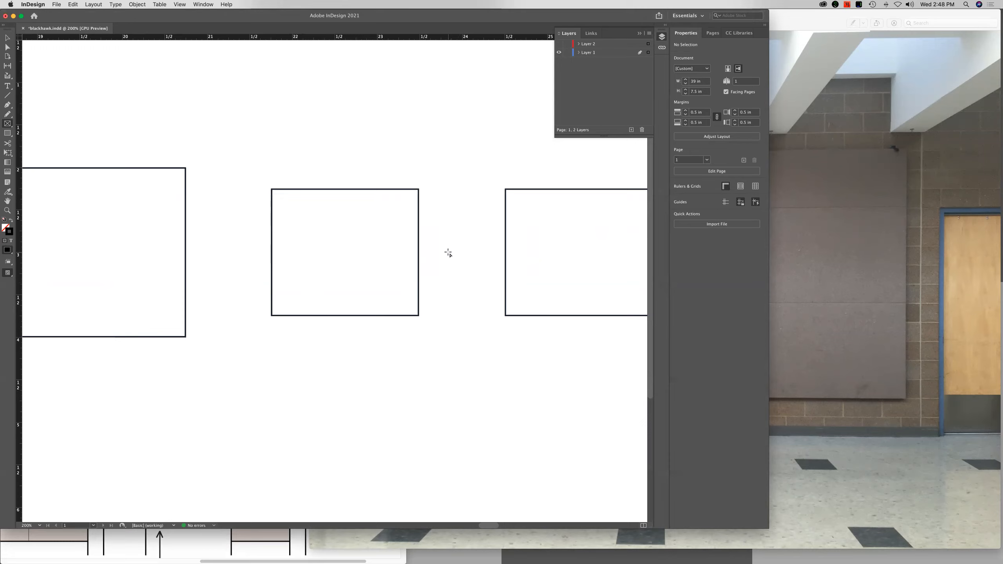
pyautogui.press('super+0')
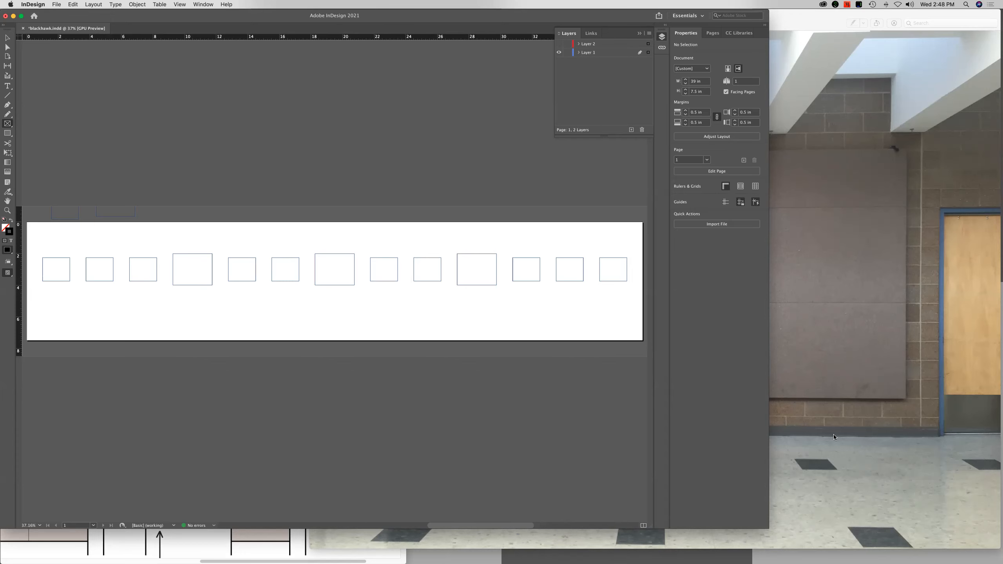
# Switch to Preview to view the wall photo and the Skylight Gallery floor plan, widening the plan's window
pyautogui.click(776, 374)
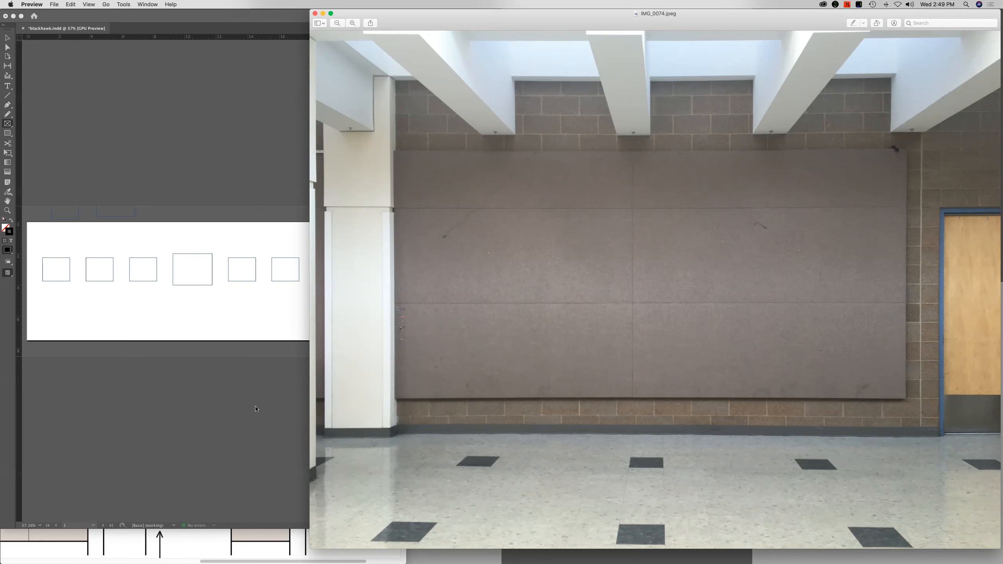
pyautogui.click(210, 543)
pyautogui.moveTo(213, 14); pyautogui.dragTo(267, 14)
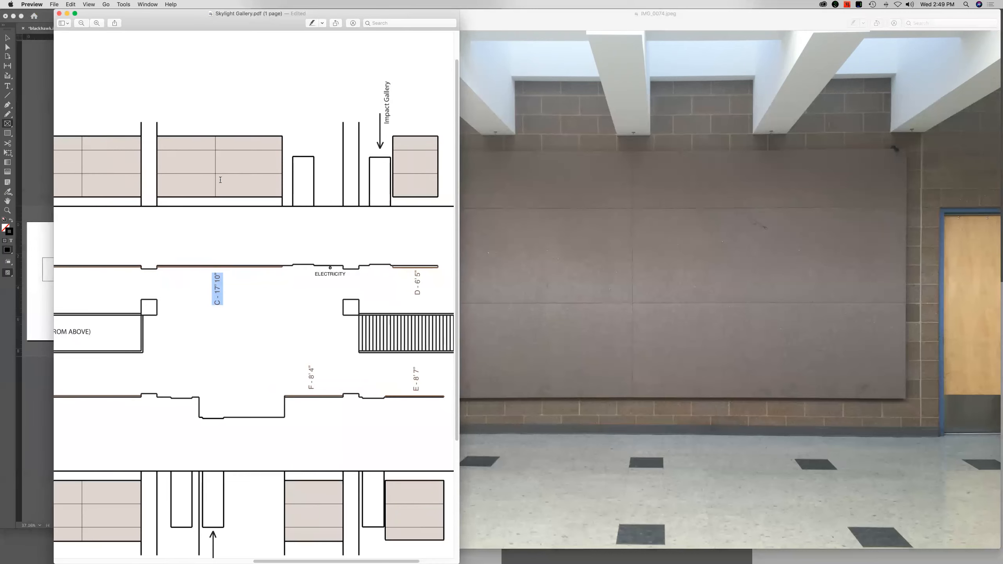
pyautogui.moveTo(54, 88); pyautogui.dragTo(15, 87)
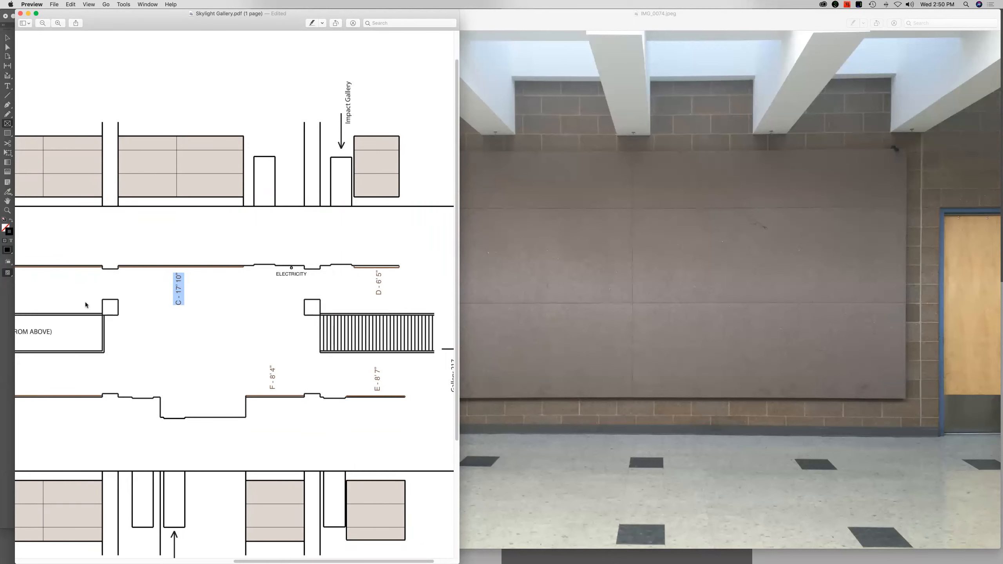
# Switch back to InDesign and create a new document measured in inches, 216 in wide and 120 in high
pyautogui.click(7, 321)
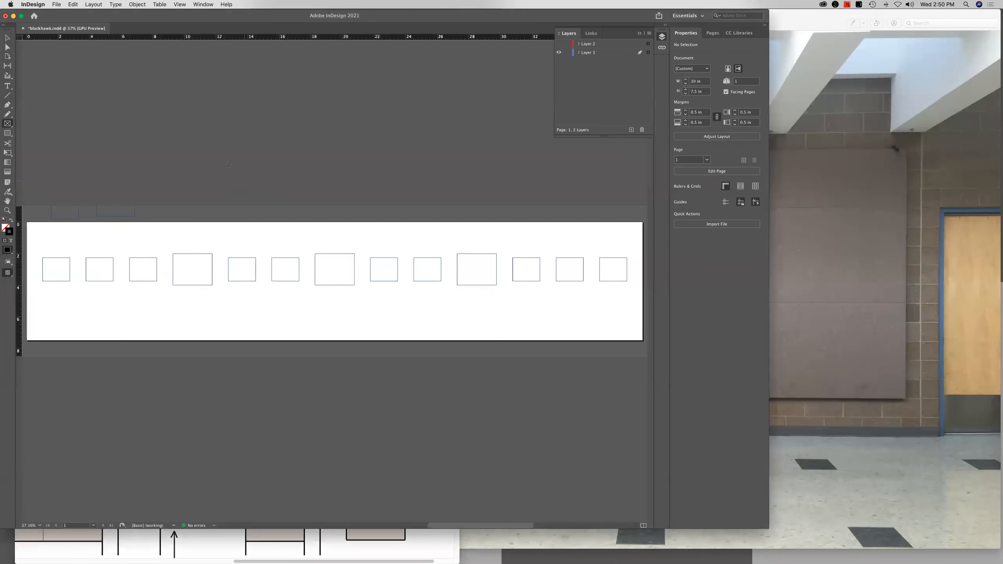
pyautogui.click(55, 4)
pyautogui.moveTo(68, 14)
pyautogui.click(162, 16)
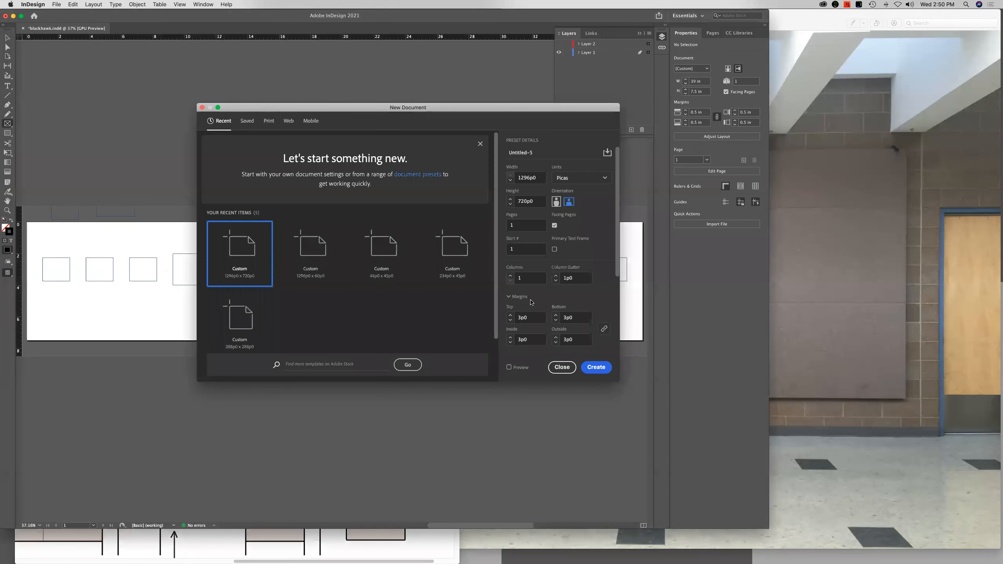
pyautogui.click(576, 178)
pyautogui.click(577, 223)
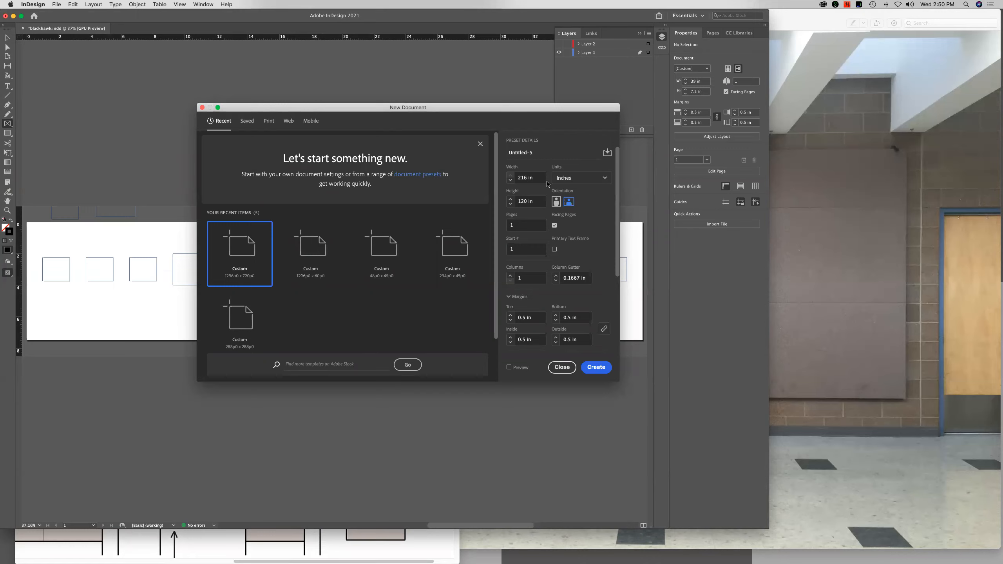
pyautogui.tripleClick(530, 178)
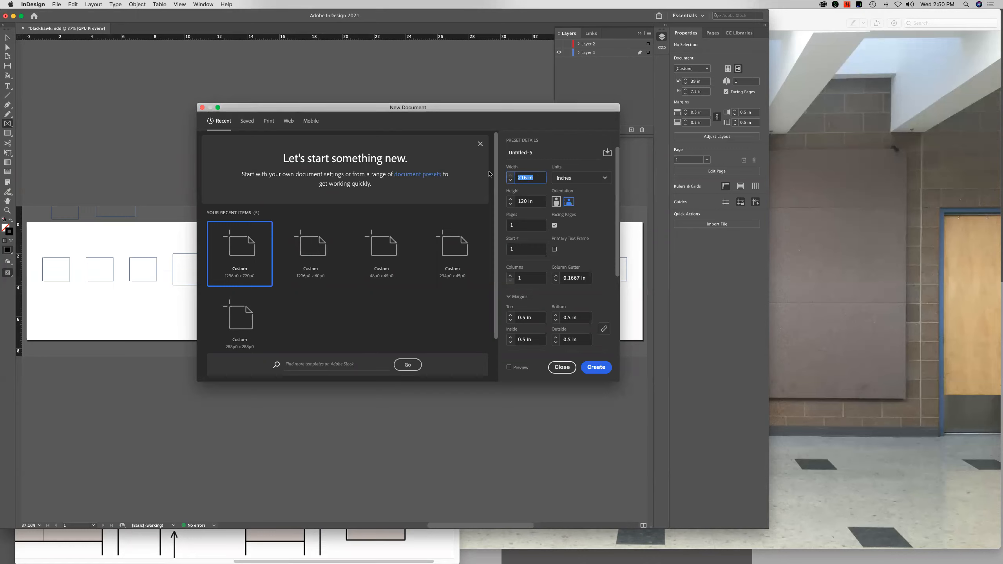
pyautogui.write('2')
pyautogui.click(601, 367)
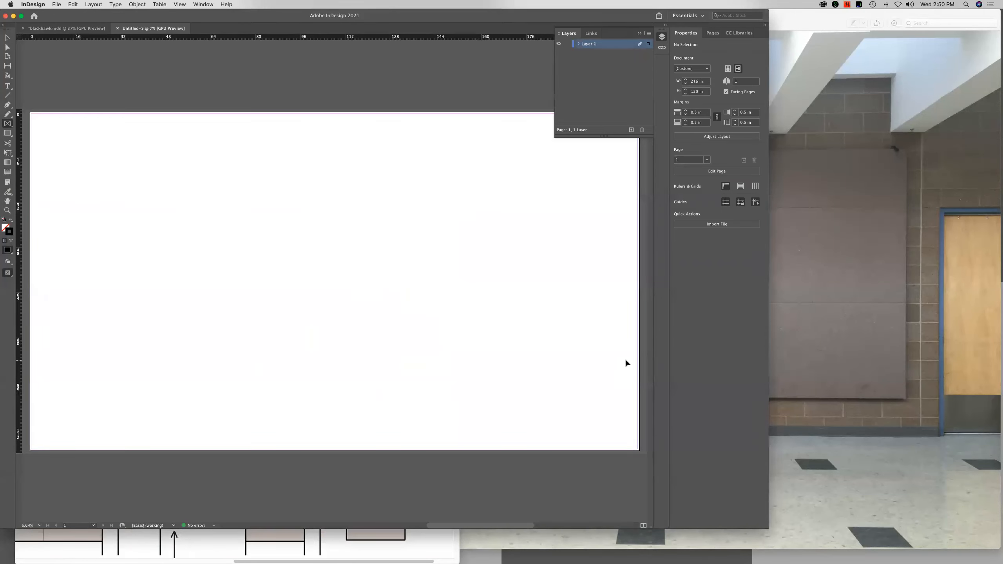
# Place a vertical ruler guide at X 24 in on the new page, removing any stray frame
pyautogui.press('super+5')
pyautogui.moveTo(154, 249); pyautogui.dragTo(521, 253)
pyautogui.moveTo(309, 254); pyautogui.dragTo(454, 226)
pyautogui.moveTo(67, 231); pyautogui.dragTo(253, 232)
pyautogui.moveTo(346, 230); pyautogui.dragTo(374, 228)
pyautogui.moveTo(238, 246); pyautogui.dragTo(401, 249)
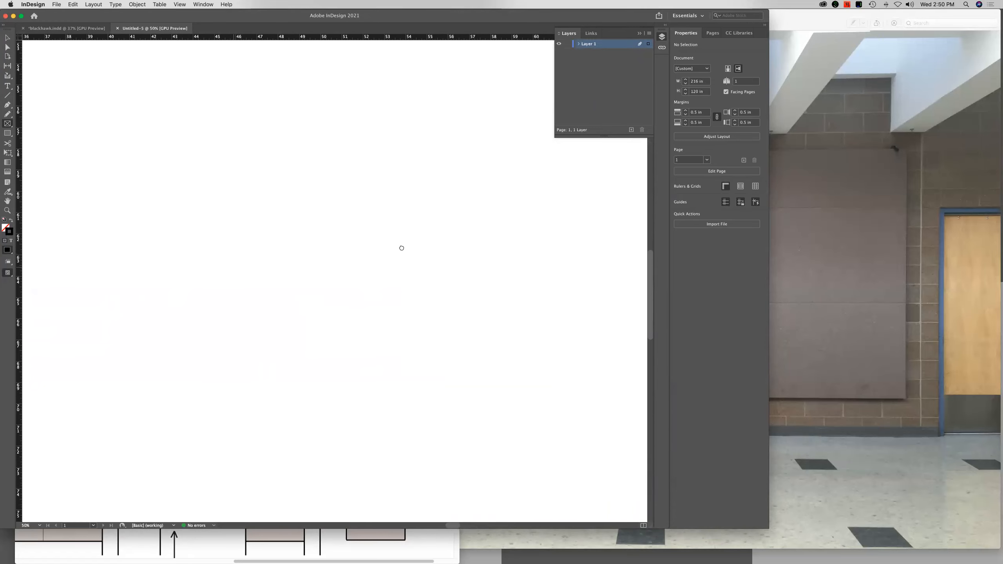
pyautogui.moveTo(219, 254); pyautogui.dragTo(335, 244)
pyautogui.moveTo(131, 263); pyautogui.dragTo(293, 274)
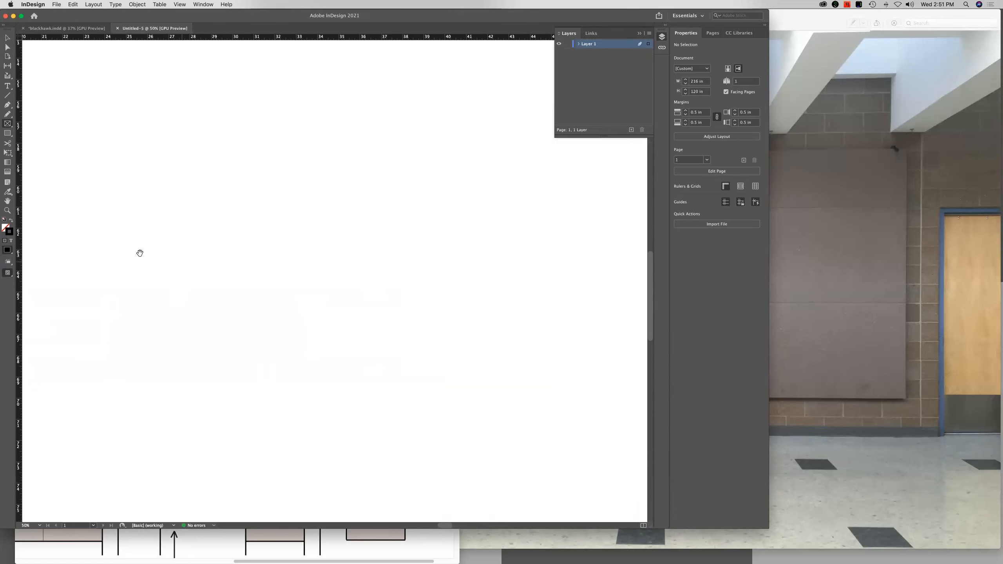
pyautogui.moveTo(21, 241); pyautogui.dragTo(105, 228)
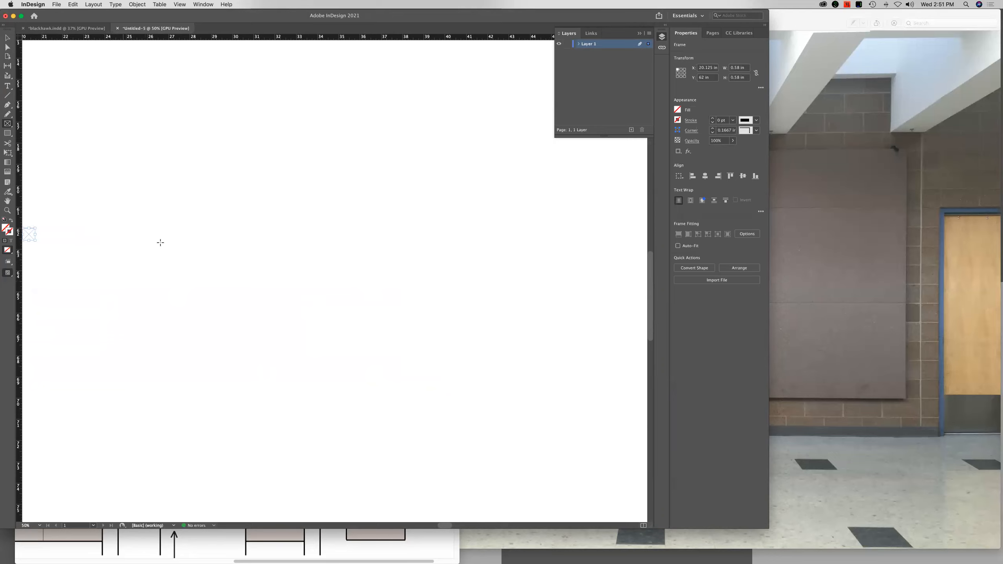
pyautogui.press('Delete')
pyautogui.click(7, 37)
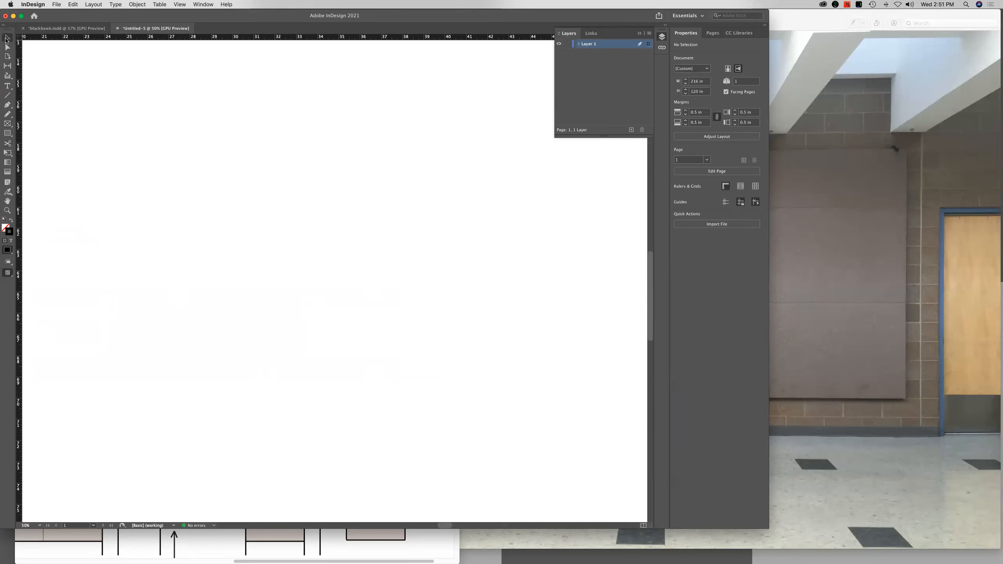
pyautogui.moveTo(19, 100); pyautogui.dragTo(105, 102)
pyautogui.click(105, 103)
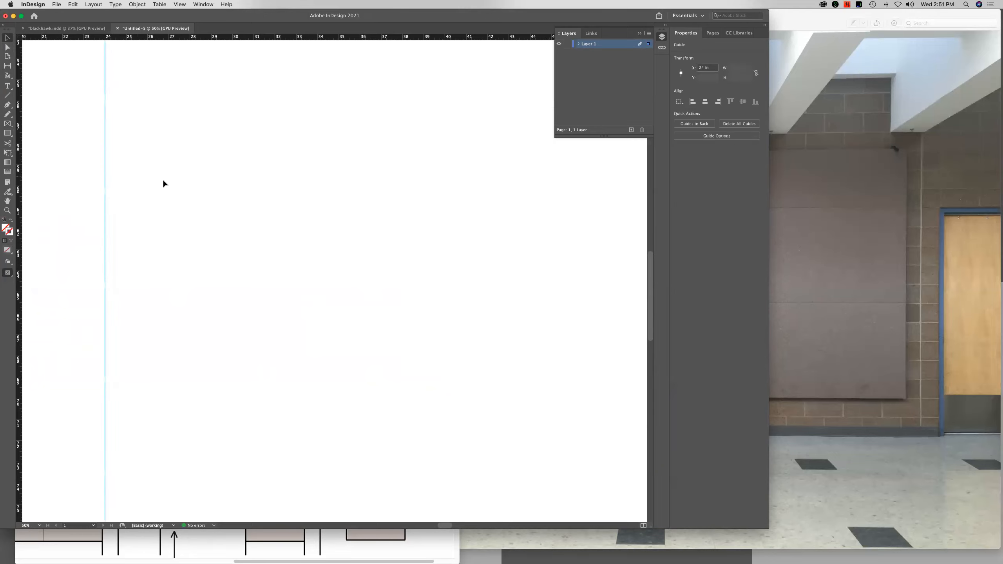
# Place horizontal ruler guides at Y 108 in and Y 12 in
pyautogui.scroll(-10, 163, 183)
pyautogui.moveTo(145, 38); pyautogui.dragTo(157, 232)
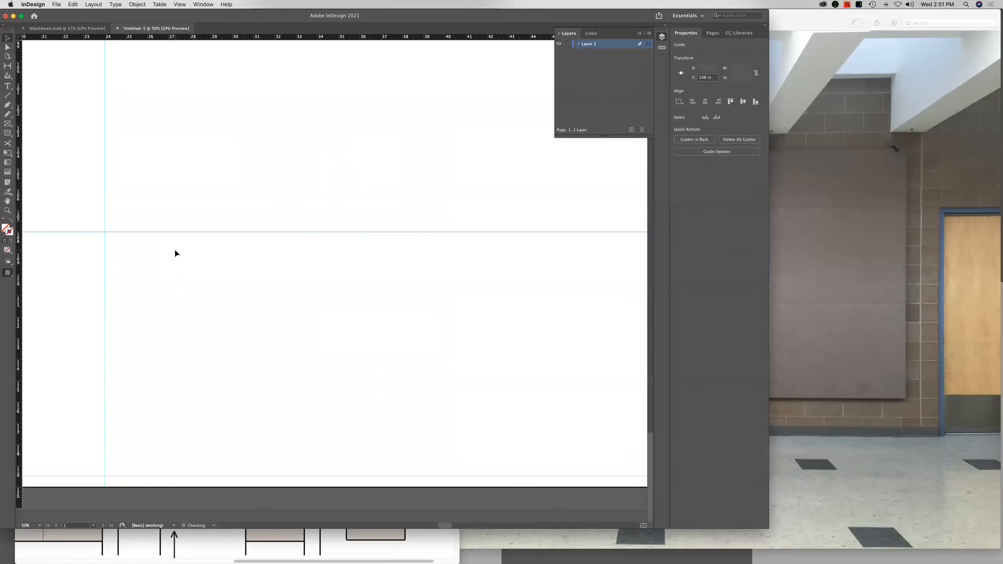
pyautogui.scroll(20, 174, 251)
pyautogui.moveTo(160, 41); pyautogui.dragTo(182, 331)
pyautogui.press('super+0')
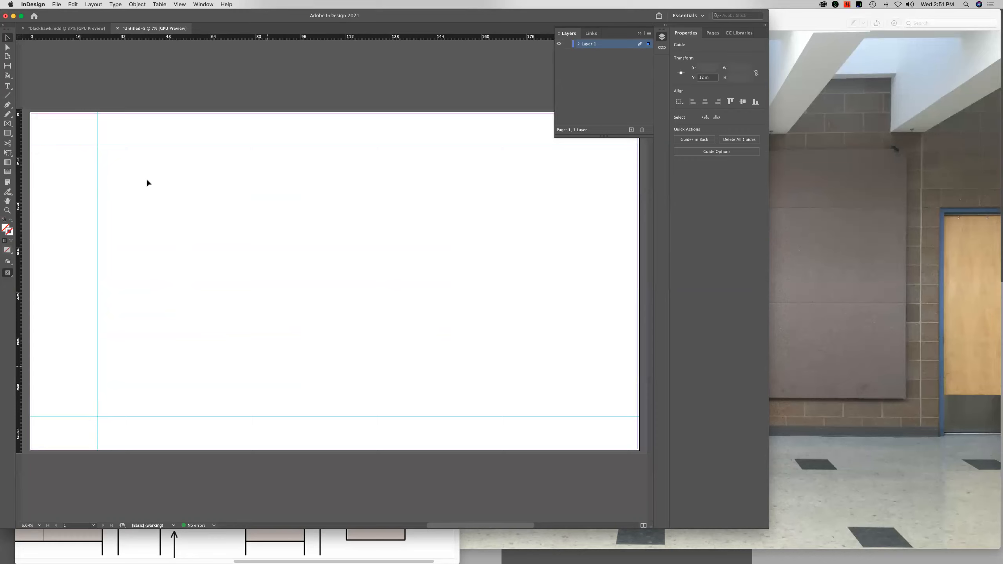
# Draw a 192 by 96 in rectangle from the intersection of the guides at X 24, Y 12 in and give it a 5 pt stroke
pyautogui.click(12, 133)
pyautogui.moveTo(97, 146); pyautogui.dragTo(613, 416)
pyautogui.click(732, 120)
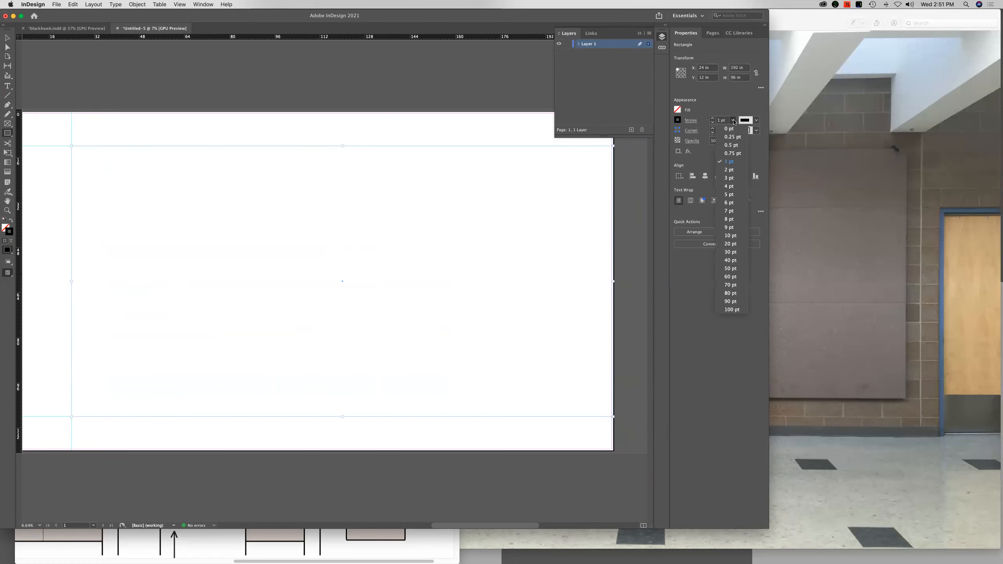
pyautogui.click(729, 194)
pyautogui.click(486, 130)
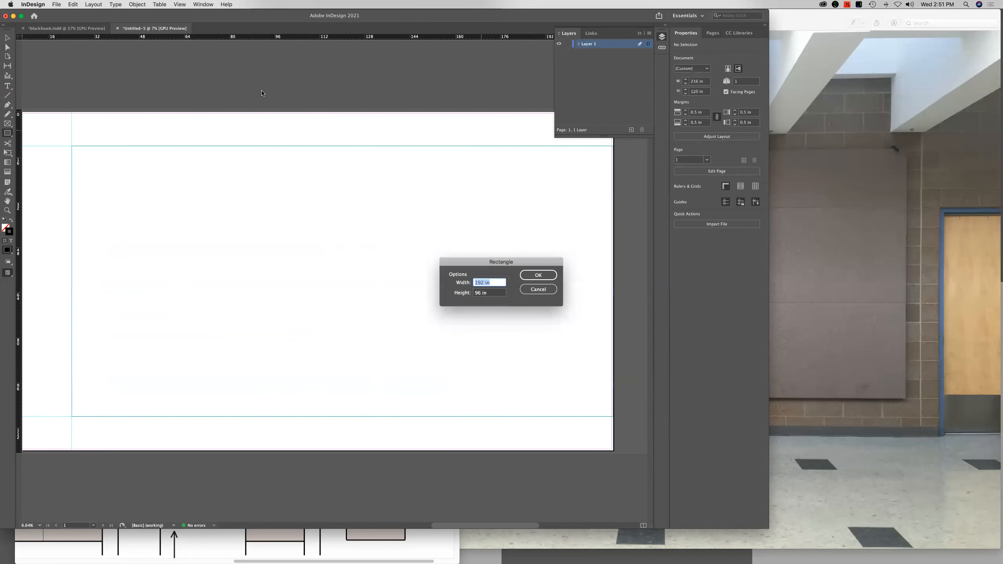
pyautogui.click(536, 290)
# Draw vertical lines from the large rectangle's left corners to the page's upper and lower edges, and hide the guides
pyautogui.click(8, 38)
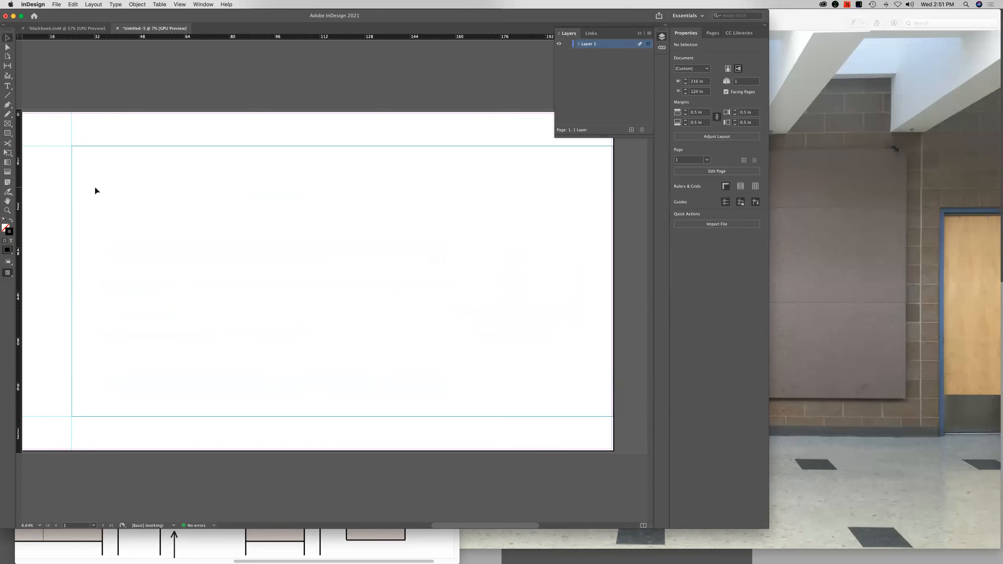
pyautogui.click(7, 95)
pyautogui.moveTo(72, 146); pyautogui.dragTo(72, 109)
pyautogui.moveTo(72, 416); pyautogui.dragTo(74, 452)
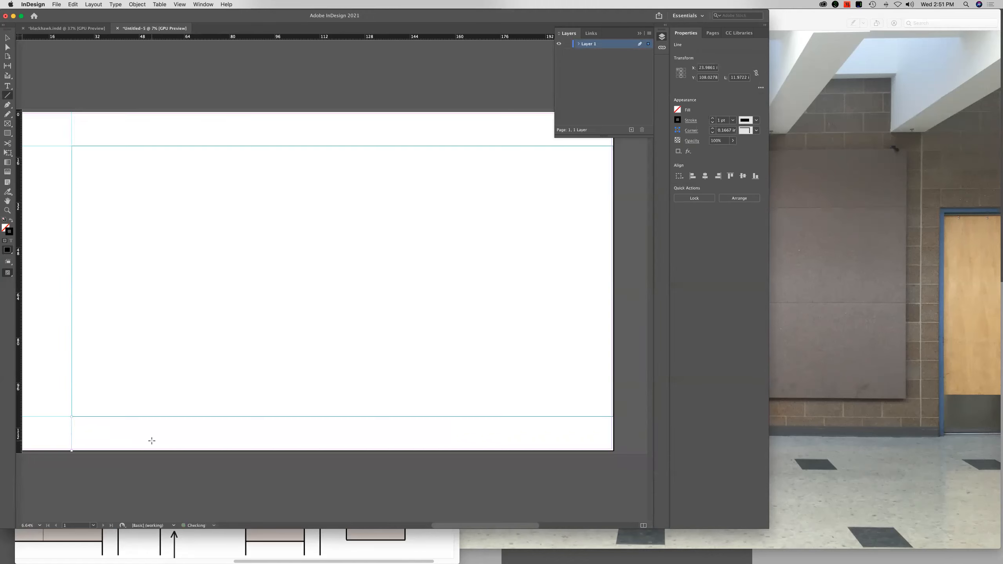
pyautogui.press('super+;')
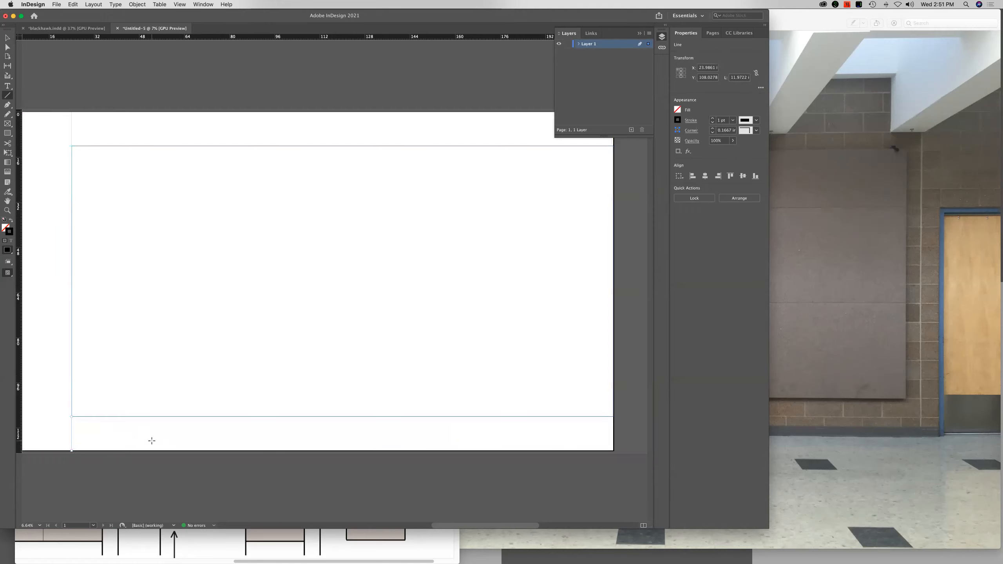
pyautogui.click(7, 38)
pyautogui.click(114, 155)
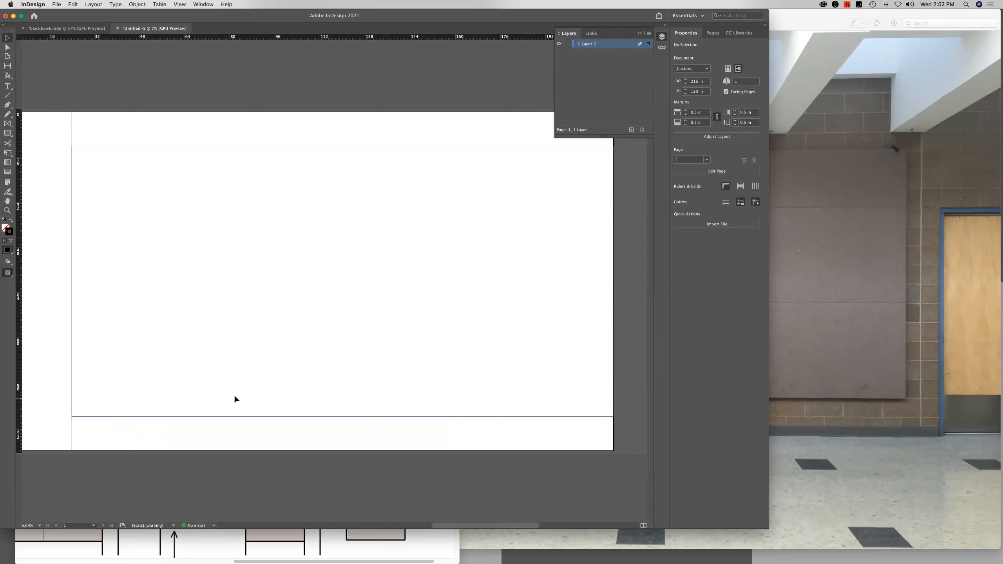
# Draw a rectangle about 17.8 by 40 in standing on the page's lower edge beside the large panel, and shift it slightly left
pyautogui.press('super+=')
pyautogui.press('super+=')
pyautogui.moveTo(135, 422); pyautogui.dragTo(398, 293)
pyautogui.moveTo(191, 401); pyautogui.dragTo(458, 371)
pyautogui.hscroll(5, 222, 390)
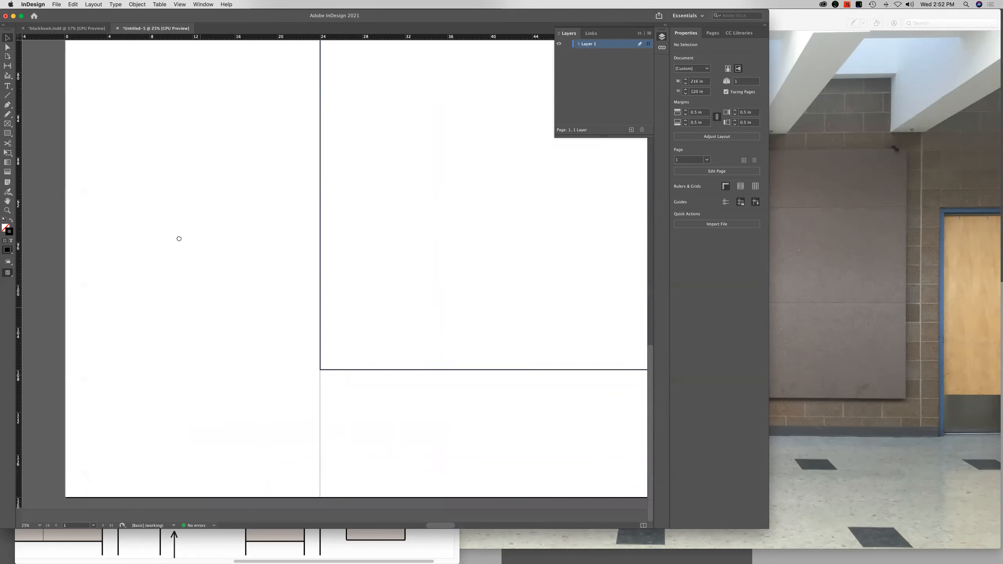
pyautogui.click(7, 134)
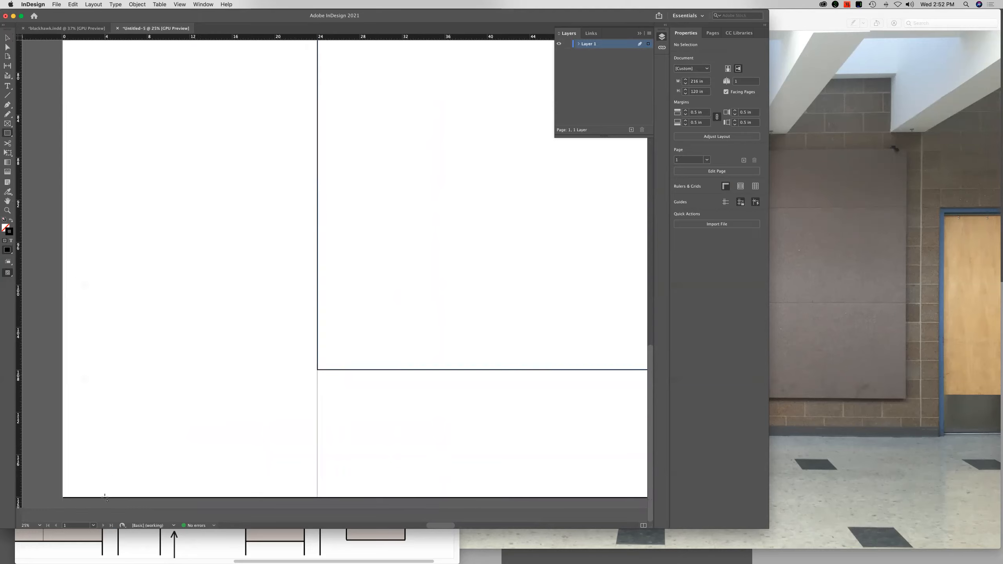
pyautogui.moveTo(105, 499)
pyautogui.mouseDown()
pyautogui.moveTo(215, 242)
pyautogui.moveTo(266, 151)
pyautogui.moveTo(261, 138)
pyautogui.moveTo(275, 133)
pyautogui.moveTo(288, 7)
pyautogui.moveTo(294, 197)
pyautogui.mouseUp()
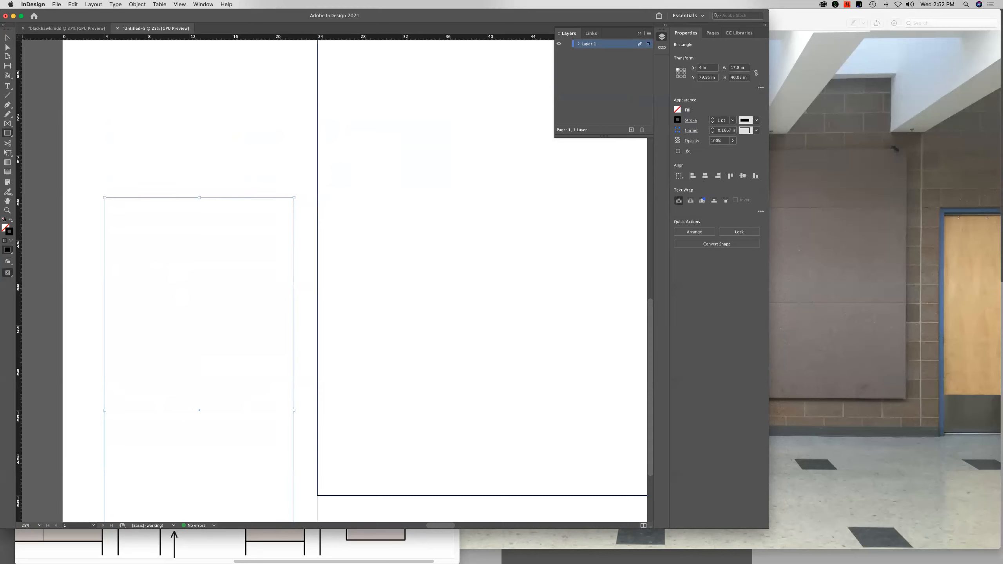
pyautogui.click(9, 38)
pyautogui.moveTo(199, 413); pyautogui.dragTo(193, 411)
pyautogui.click(308, 277)
# Place a horizontal ruler guide across the page at Y 62 in
pyautogui.scroll(3, 315, 269)
pyautogui.moveTo(161, 38); pyautogui.dragTo(237, 105)
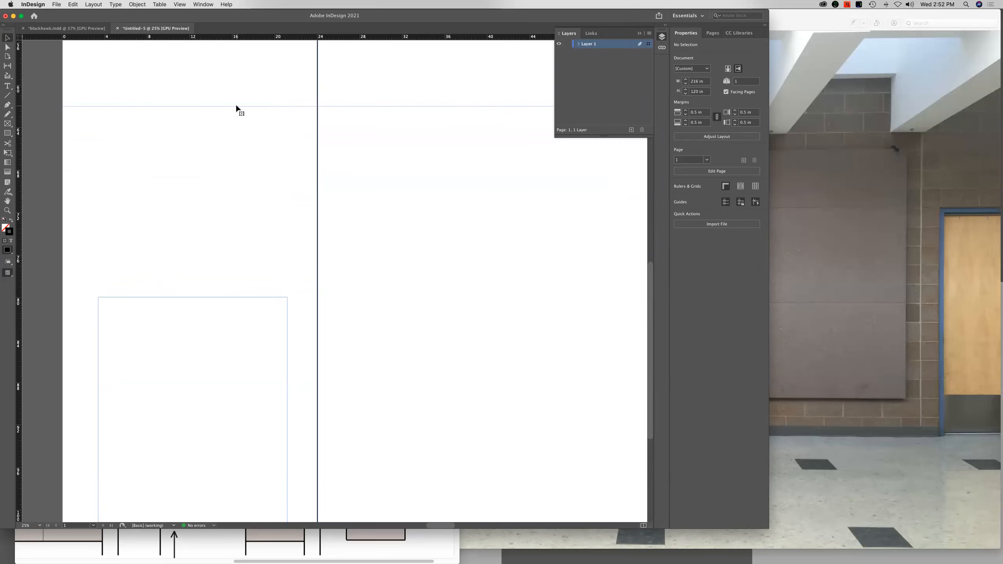
pyautogui.press('super+0')
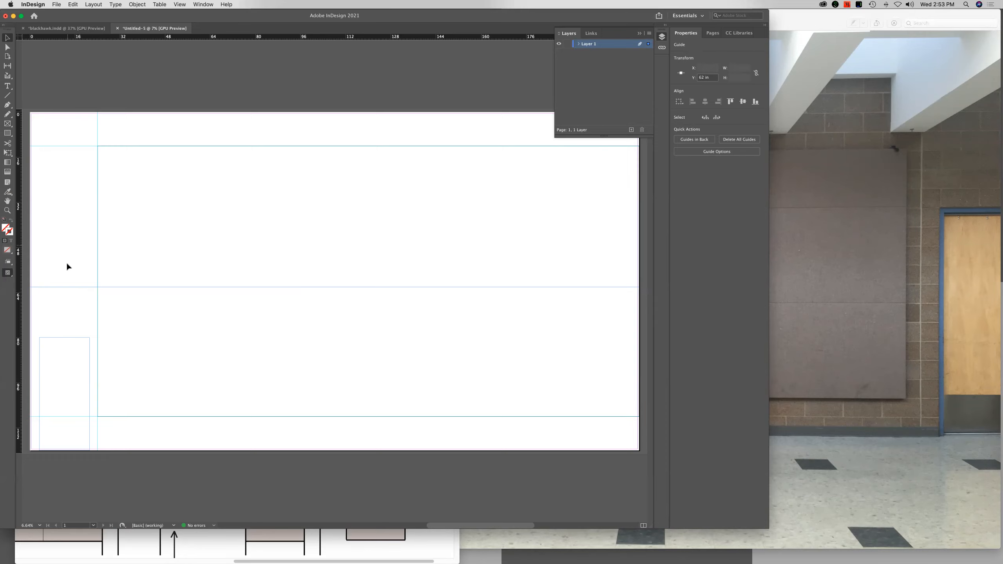
# Draw a rectangle frame about 8.2 by 10.1 in above the small rectangle and centre it vertically on the 62 in guide
pyautogui.click(7, 124)
pyautogui.moveTo(50, 274); pyautogui.dragTo(73, 302)
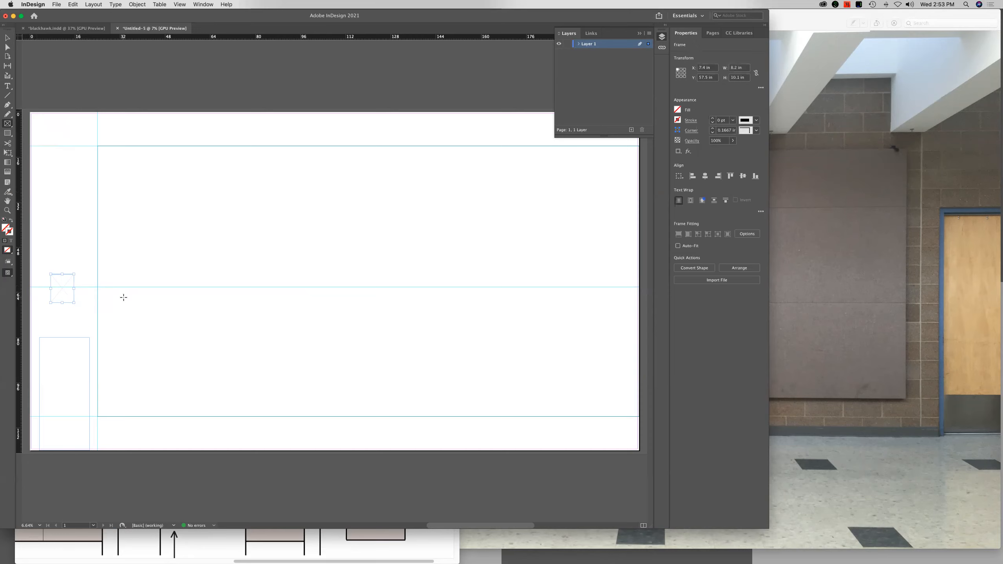
pyautogui.press('super+equal')
pyautogui.press('super+equal')
pyautogui.press('super+equal')
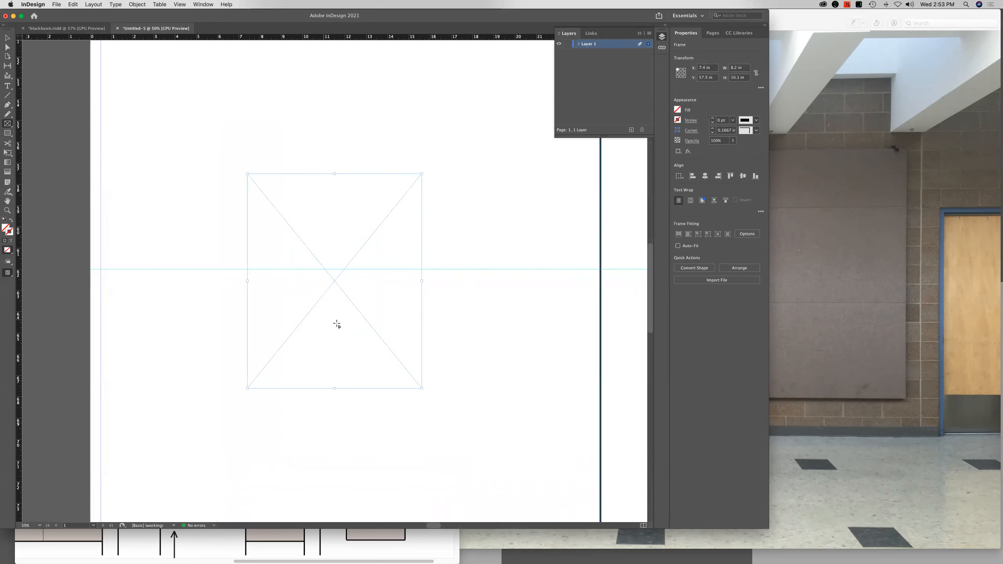
pyautogui.press('super+minus')
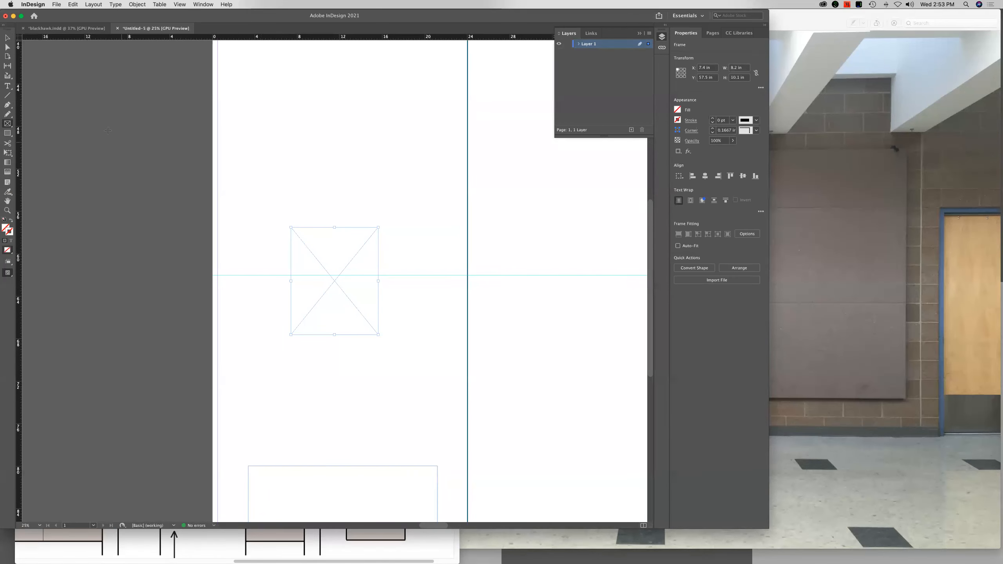
pyautogui.press('v')
pyautogui.moveTo(359, 311); pyautogui.dragTo(371, 312)
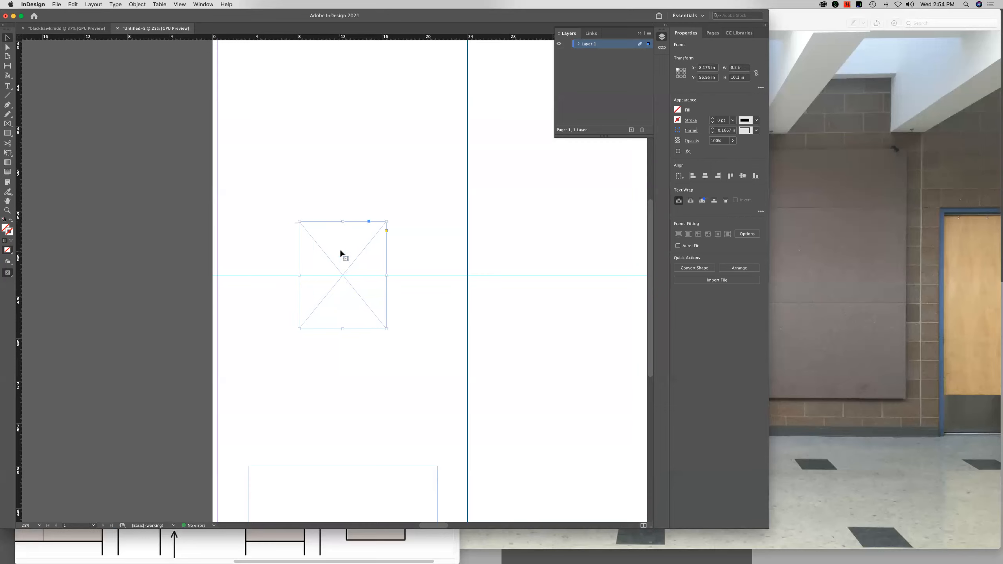
pyautogui.moveTo(567, 380); pyautogui.dragTo(428, 380)
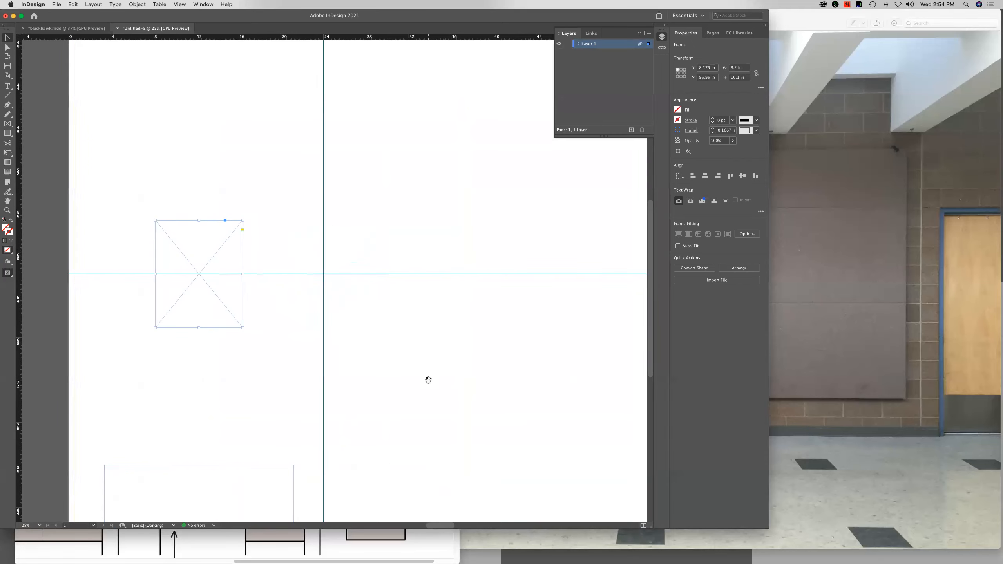
pyautogui.press('super+minus')
pyautogui.press('super+minus')
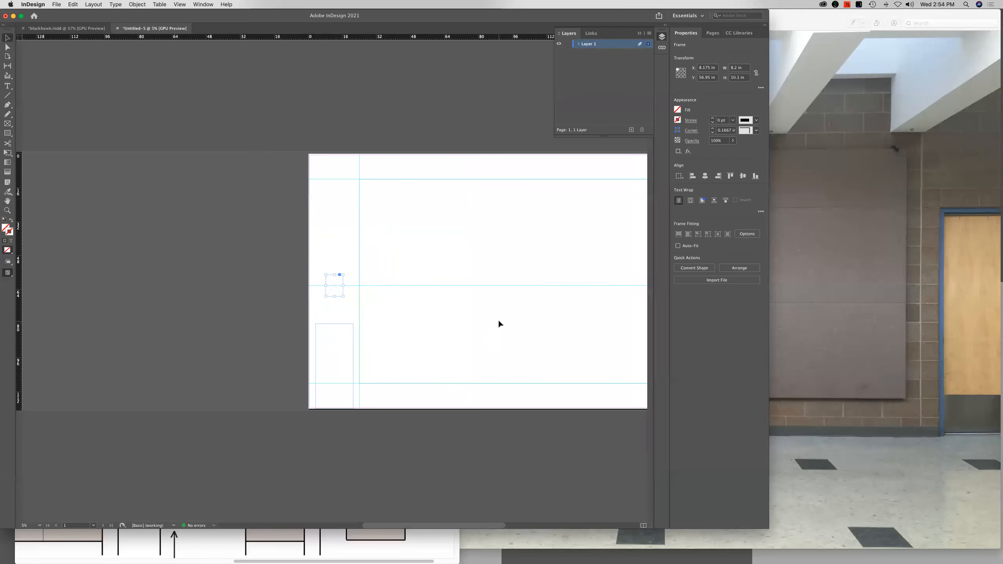
# Draw a rectangle frame about 25.1 by 20.9 in inside the large panel, near its left edge and above the 62 in guide
pyautogui.press('super+equal')
pyautogui.moveTo(222, 306); pyautogui.dragTo(191, 308)
pyautogui.moveTo(312, 314); pyautogui.dragTo(347, 329)
pyautogui.press('f')
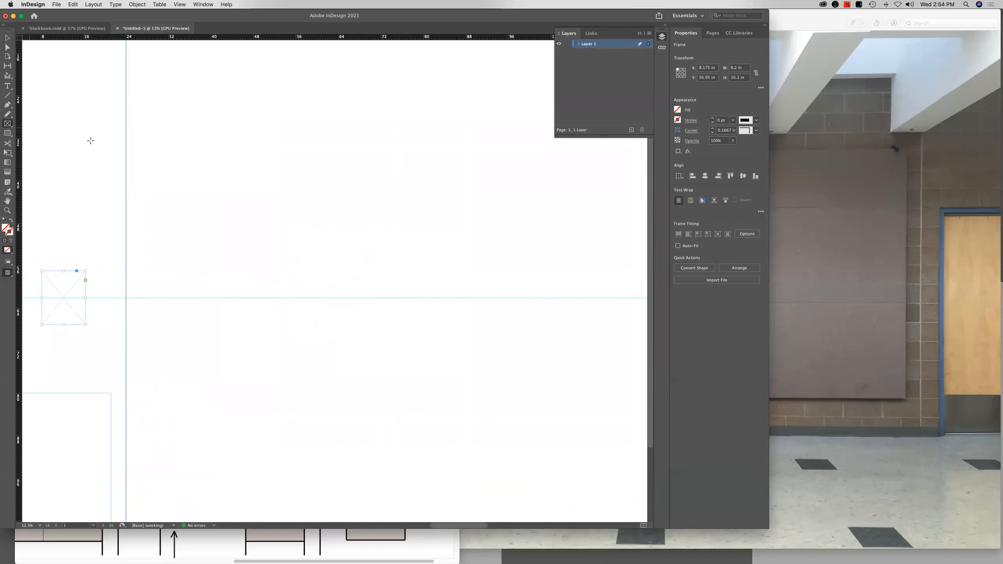
pyautogui.moveTo(158, 163)
pyautogui.mouseDown()
pyautogui.moveTo(250, 215)
pyautogui.moveTo(308, 277)
pyautogui.moveTo(291, 274)
pyautogui.mouseUp()
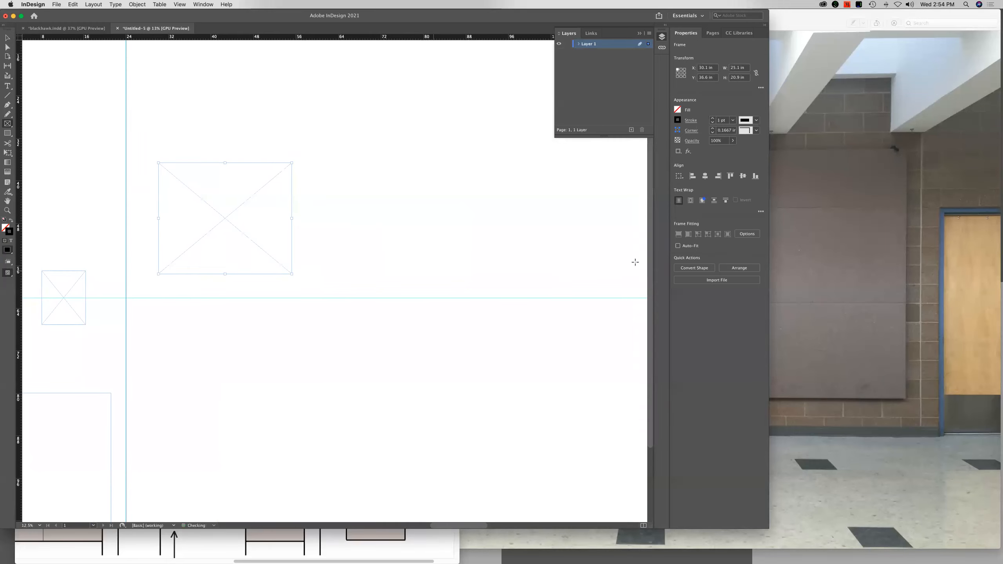
# Give the new frame a 30 pt black stroke and centre it vertically on the 62 in guide
pyautogui.click(733, 120)
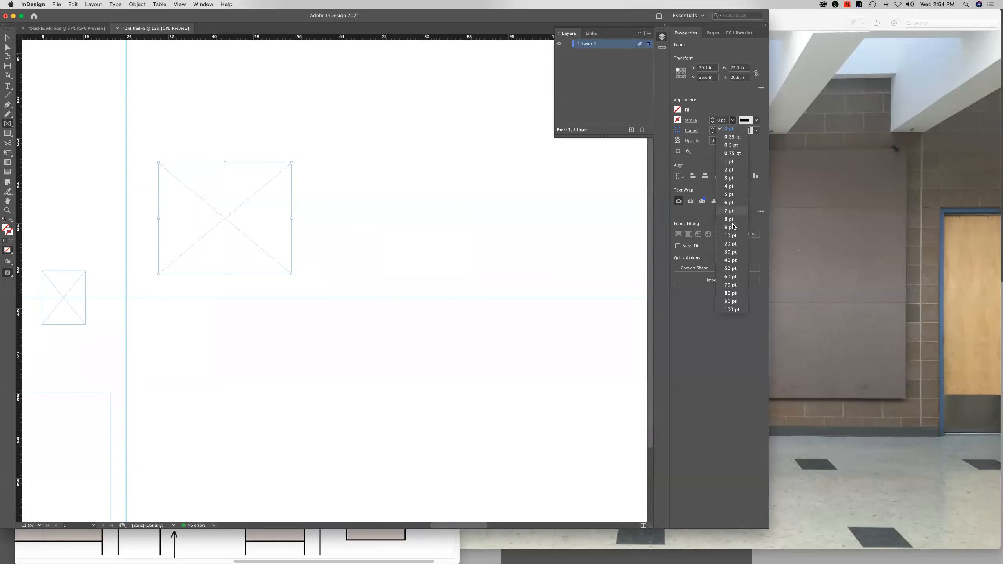
pyautogui.press('d')
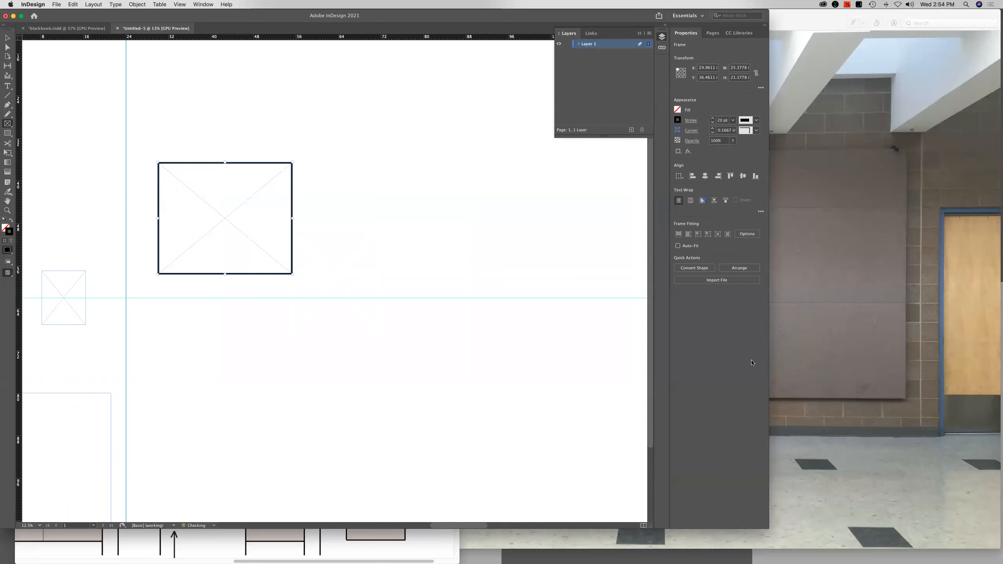
pyautogui.click(732, 120)
pyautogui.click(736, 261)
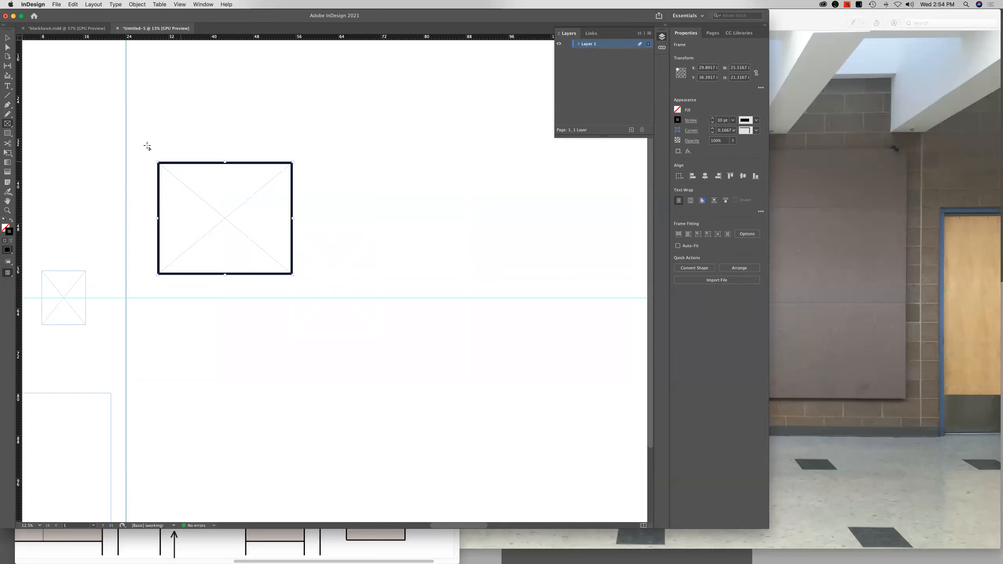
pyautogui.press('v')
pyautogui.moveTo(235, 228); pyautogui.dragTo(243, 314)
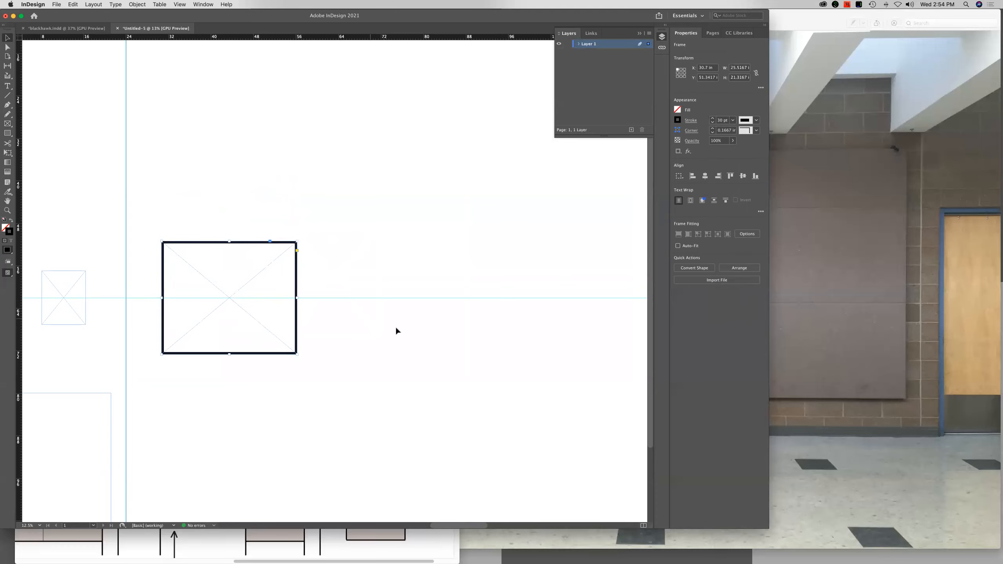
# Duplicate the stroked frame in place and spread the copies to the right, forming a row of five frames across the panel
pyautogui.press('super+minus')
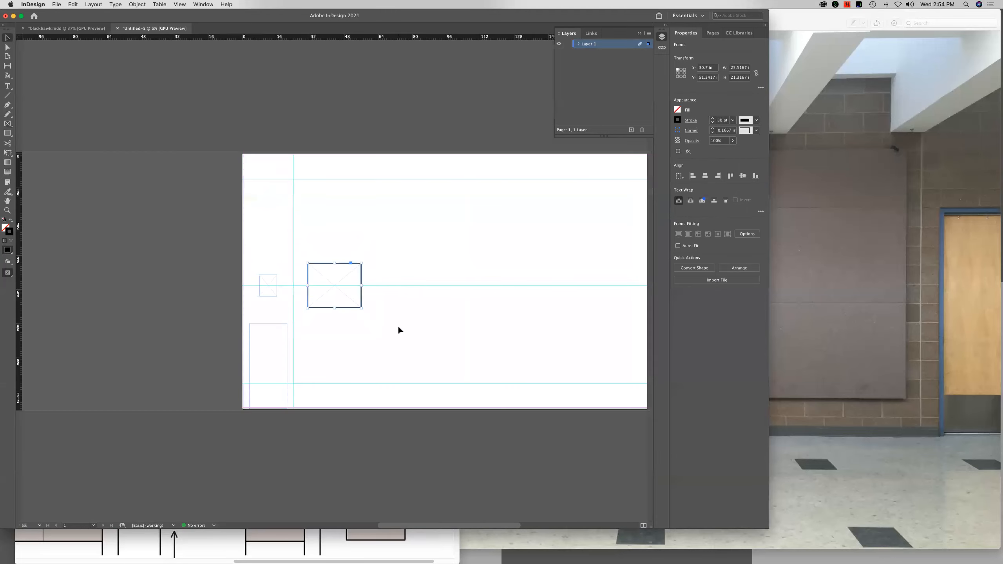
pyautogui.press('super+v')
pyautogui.moveTo(352, 296); pyautogui.dragTo(416, 294)
pyautogui.press('super+z')
pyautogui.moveTo(352, 308); pyautogui.dragTo(429, 305)
pyautogui.press('alt+shift+super+v')
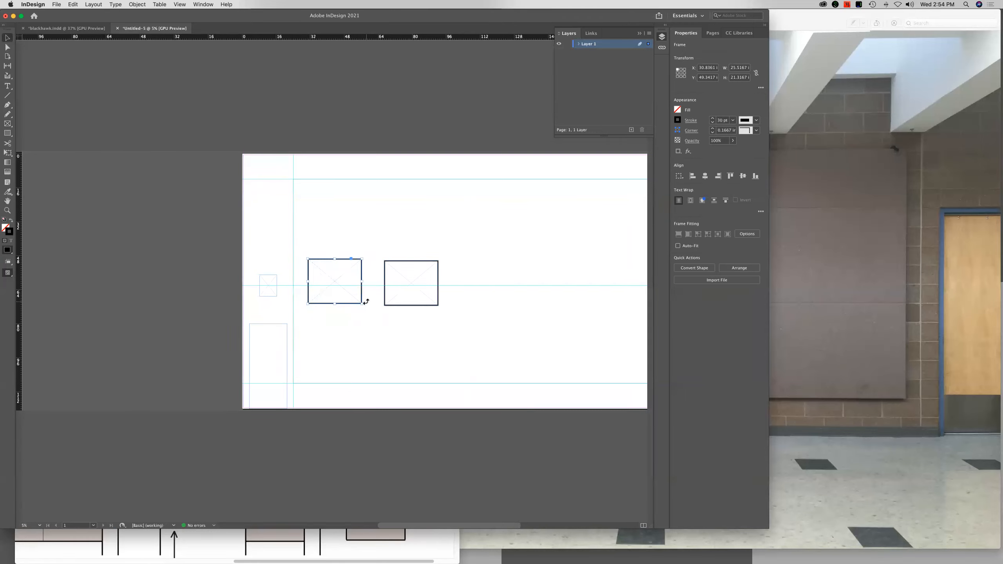
pyautogui.moveTo(357, 303); pyautogui.dragTo(499, 306)
pyautogui.press('alt+shift+super+v')
pyautogui.moveTo(355, 300); pyautogui.dragTo(575, 300)
pyautogui.press('alt+shift+super+v')
pyautogui.moveTo(351, 294); pyautogui.dragTo(634, 297)
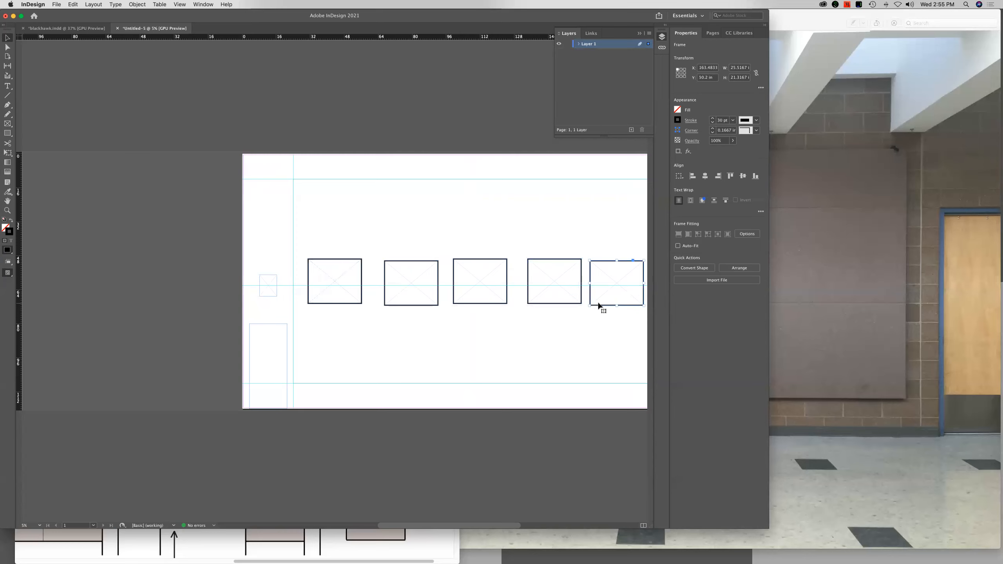
# Move the duplicate stacked on the first frame down so it centres on the 62 in guide
pyautogui.press('super+equal')
pyautogui.press('super+equal')
pyautogui.hscroll(2, 480, 322)
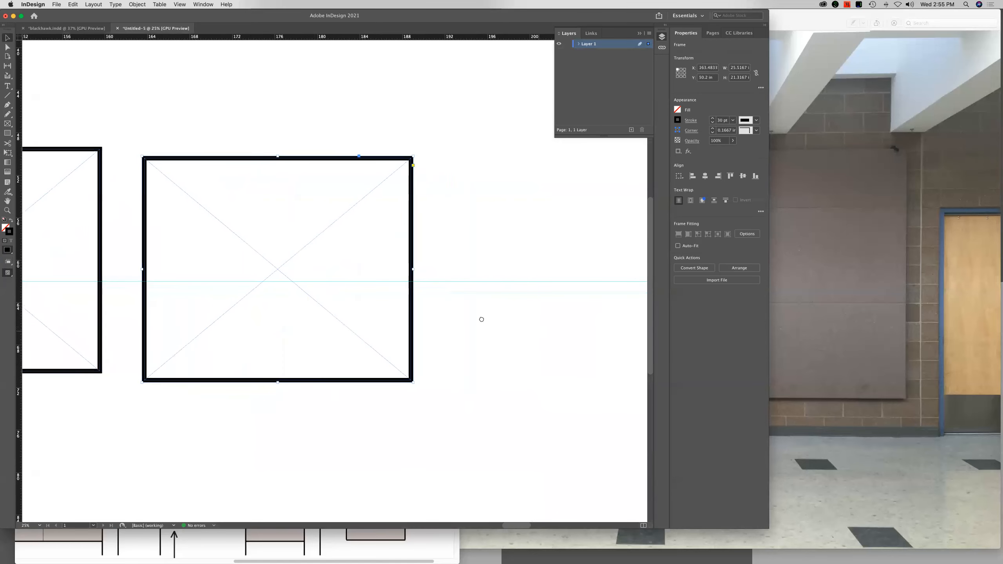
pyautogui.press('super+minus')
pyautogui.press('super+minus')
pyautogui.hscroll(-5, 434, 331)
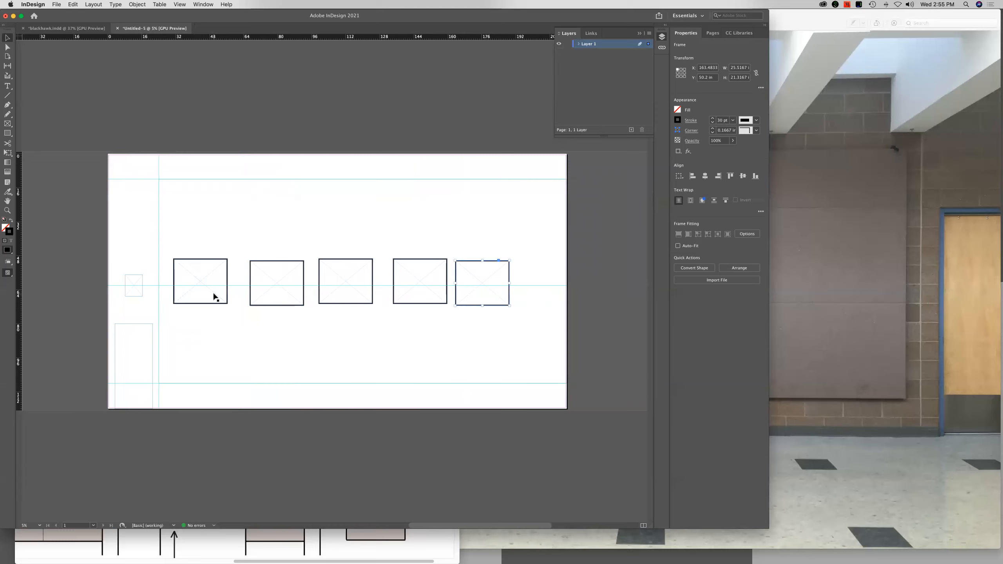
pyautogui.moveTo(214, 294); pyautogui.dragTo(214, 298)
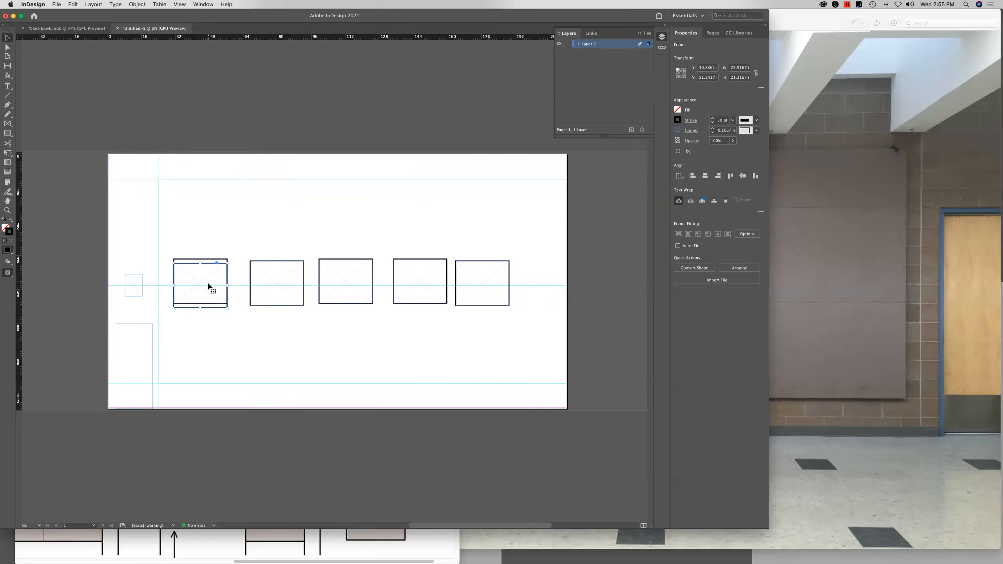
pyautogui.click(208, 312)
# Move the first stroked frame to X 30 in and centre it vertically on the 62 in guide
pyautogui.scroll(3, 208, 297)
pyautogui.scroll(5, 226, 306)
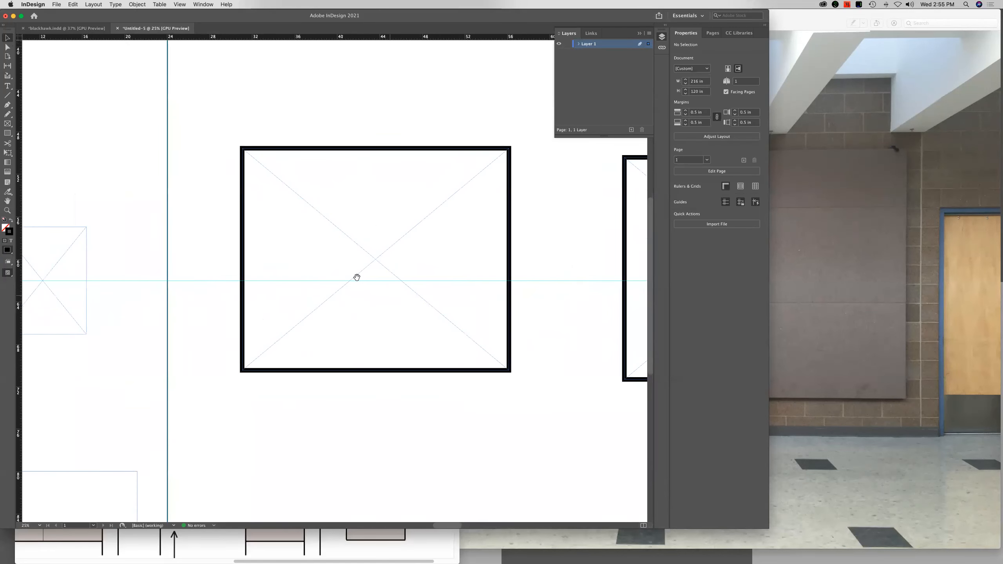
pyautogui.scroll(2, 302, 234)
pyautogui.hscroll(-5, 414, 245)
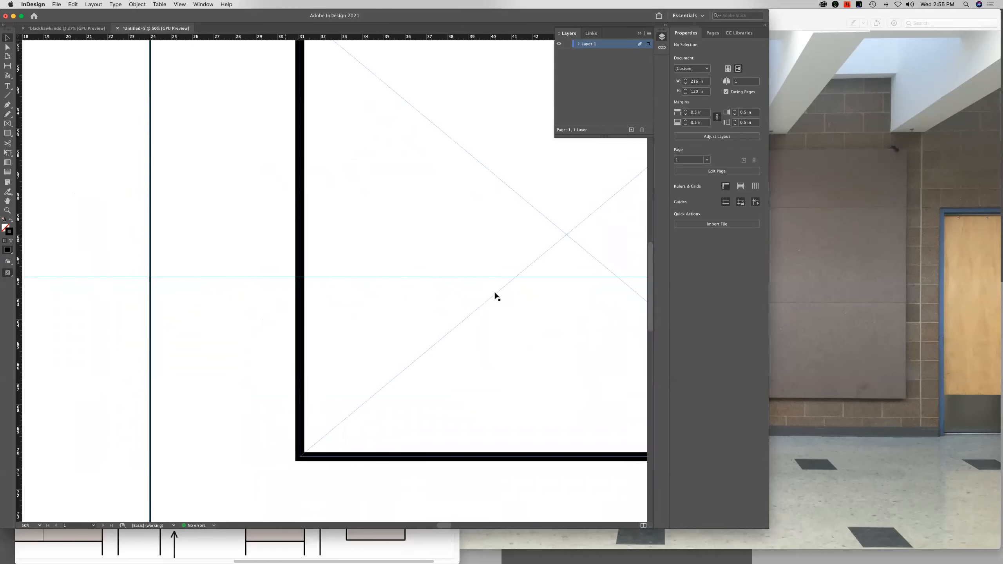
pyautogui.moveTo(537, 264)
pyautogui.mouseDown()
pyautogui.moveTo(519, 288)
pyautogui.moveTo(551, 278)
pyautogui.moveTo(240, 269)
pyautogui.moveTo(241, 279)
pyautogui.mouseUp()
pyautogui.moveTo(340, 251); pyautogui.dragTo(341, 265)
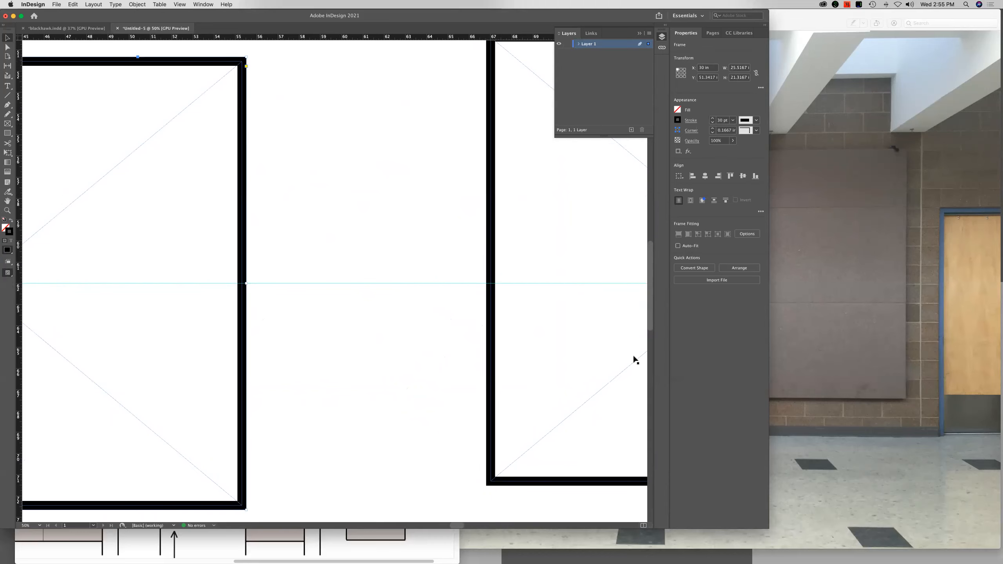
# Move the second frame left to X 61.18 in and centre it vertically on the 62 in guide
pyautogui.moveTo(636, 364); pyautogui.dragTo(513, 364)
pyautogui.hscroll(5, 533, 336)
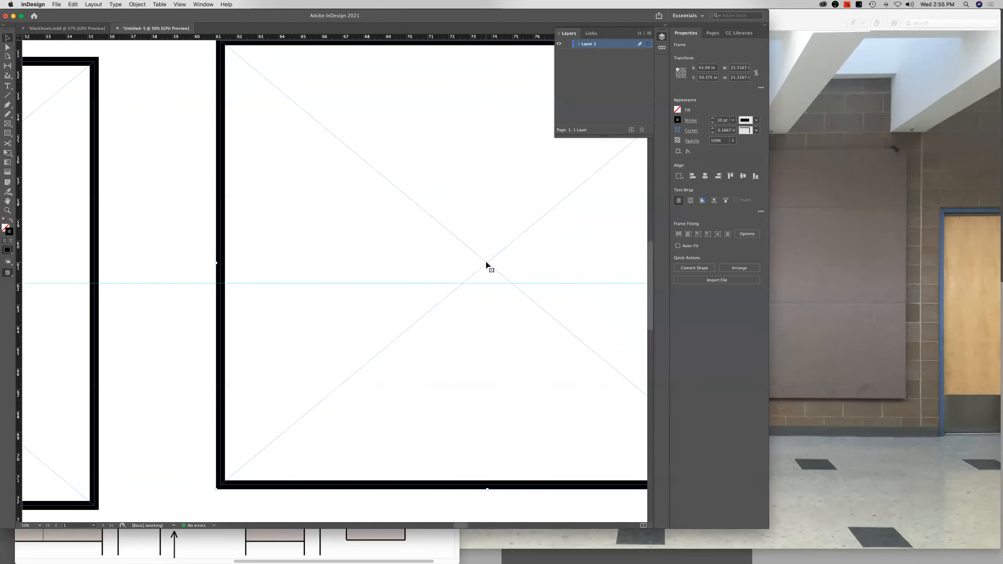
pyautogui.moveTo(487, 262); pyautogui.dragTo(490, 283)
# Move the third and fourth frames left to matching gaps along the 62 in guide, with the fourth at about X 123.14 in
pyautogui.hscroll(15, 560, 284)
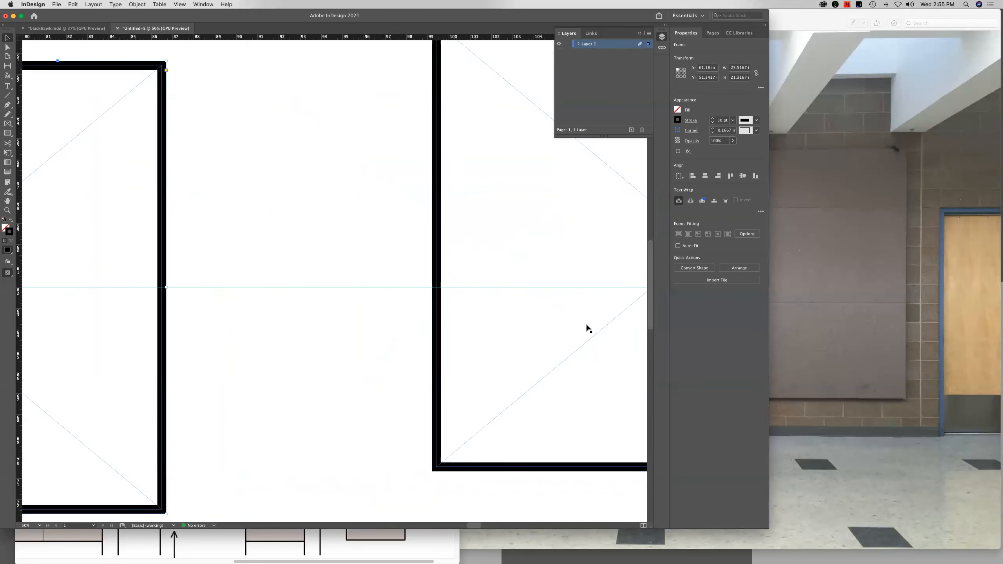
pyautogui.moveTo(601, 334); pyautogui.dragTo(450, 350)
pyautogui.moveTo(553, 267); pyautogui.dragTo(320, 282)
pyautogui.hscroll(10, 429, 272)
pyautogui.hscroll(6, 429, 272)
pyautogui.hscroll(4, 396, 279)
pyautogui.moveTo(439, 271); pyautogui.dragTo(442, 307)
pyautogui.hscroll(5, 452, 315)
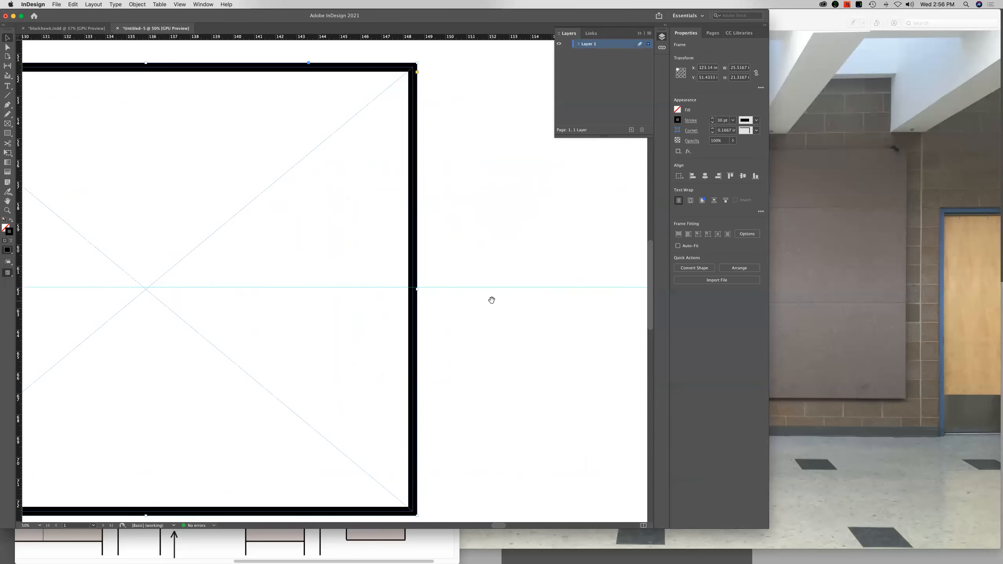
# Move the fifth frame left to the same spacing and shift the sixth to X 187.2 in, both along the 62 in guide
pyautogui.hscroll(5, 492, 300)
pyautogui.moveTo(467, 291); pyautogui.dragTo(384, 299)
pyautogui.moveTo(432, 269); pyautogui.dragTo(121, 265)
pyautogui.moveTo(624, 258); pyautogui.dragTo(514, 285)
pyautogui.press('super+minus')
pyautogui.press('super+minus')
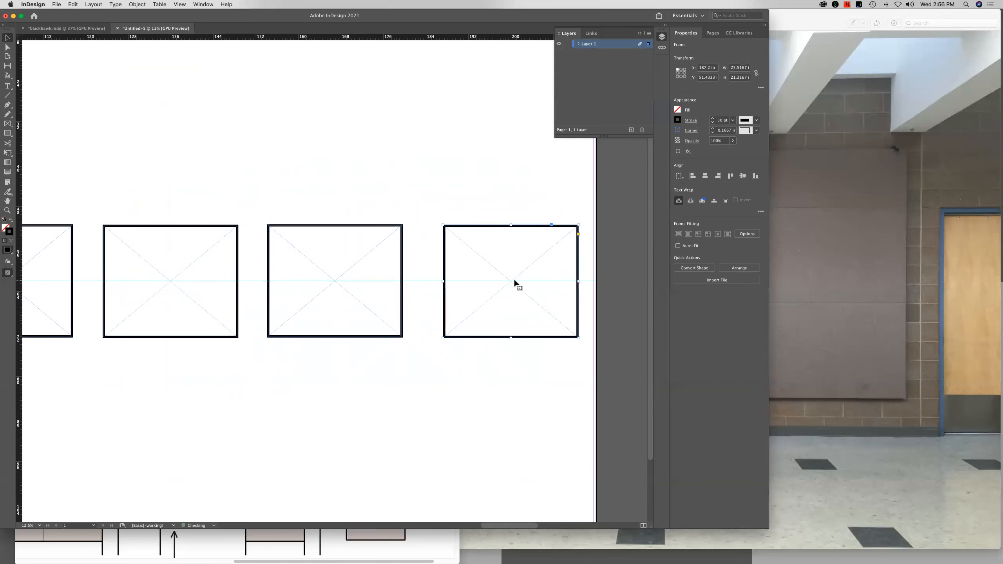
# Move the sixth frame closer to the fifth, to X 185.02 in, and check the row on the full page
pyautogui.press('super+equal')
pyautogui.press('super+equal')
pyautogui.moveTo(272, 281); pyautogui.dragTo(519, 256)
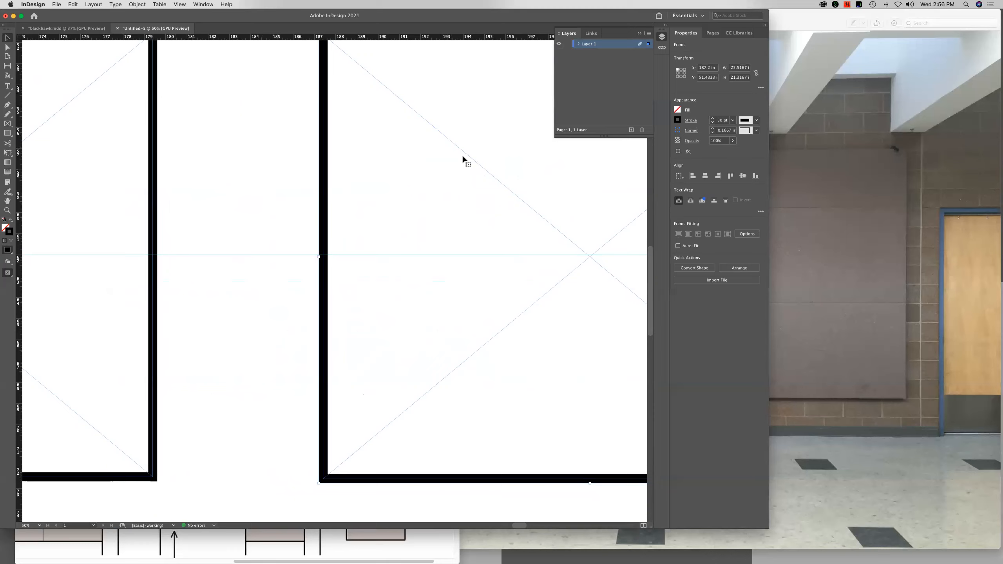
pyautogui.moveTo(567, 240); pyautogui.dragTo(520, 234)
pyautogui.hscroll(10, 538, 235)
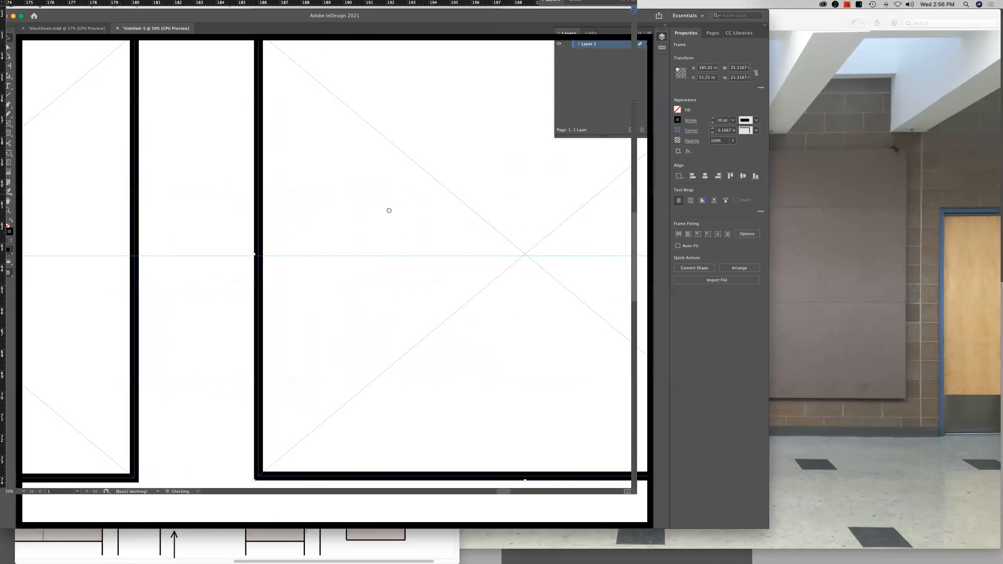
pyautogui.hscroll(5, 405, 212)
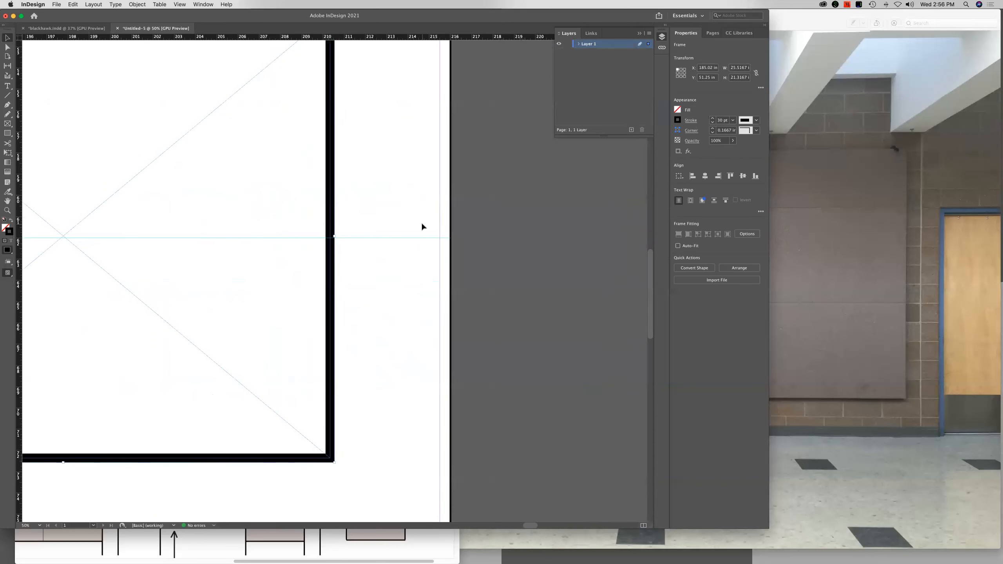
pyautogui.press('super+0')
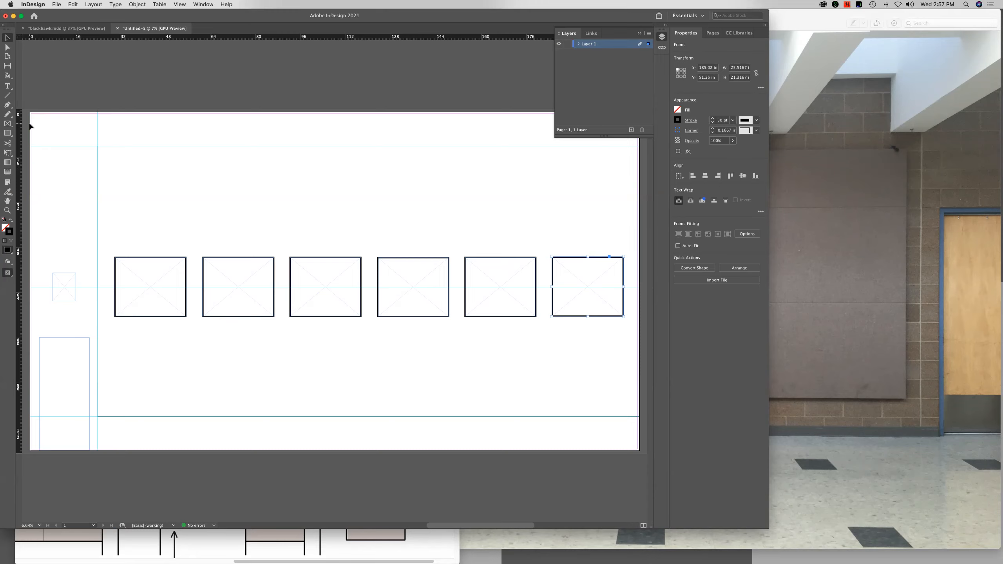
# Draw a text frame above the small frame left of the panel, containing "Ersatz a Photograph" at 72 pt
pyautogui.click(8, 86)
pyautogui.moveTo(35, 200); pyautogui.dragTo(94, 252)
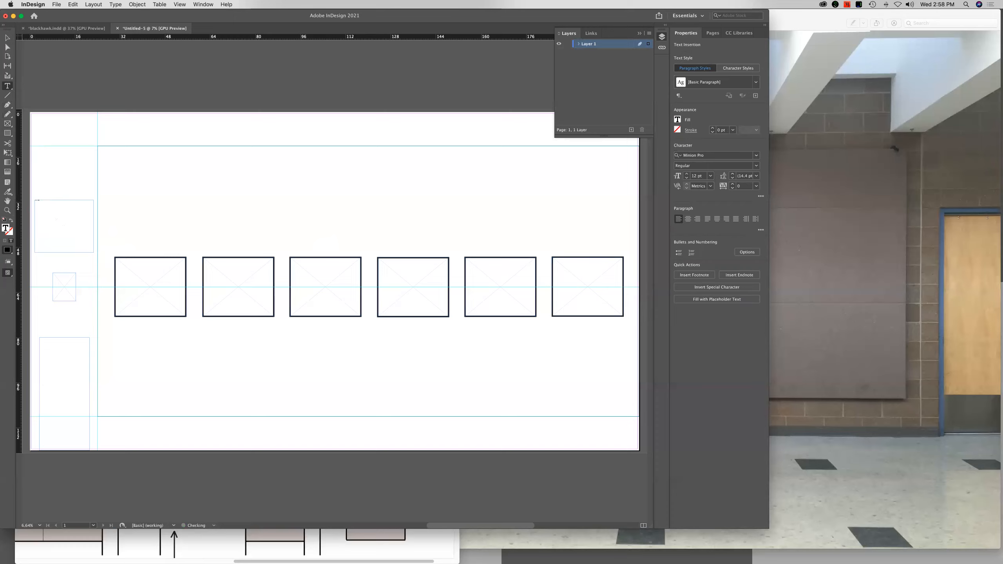
pyautogui.moveTo(46, 201); pyautogui.dragTo(26, 196)
pyautogui.click(710, 177)
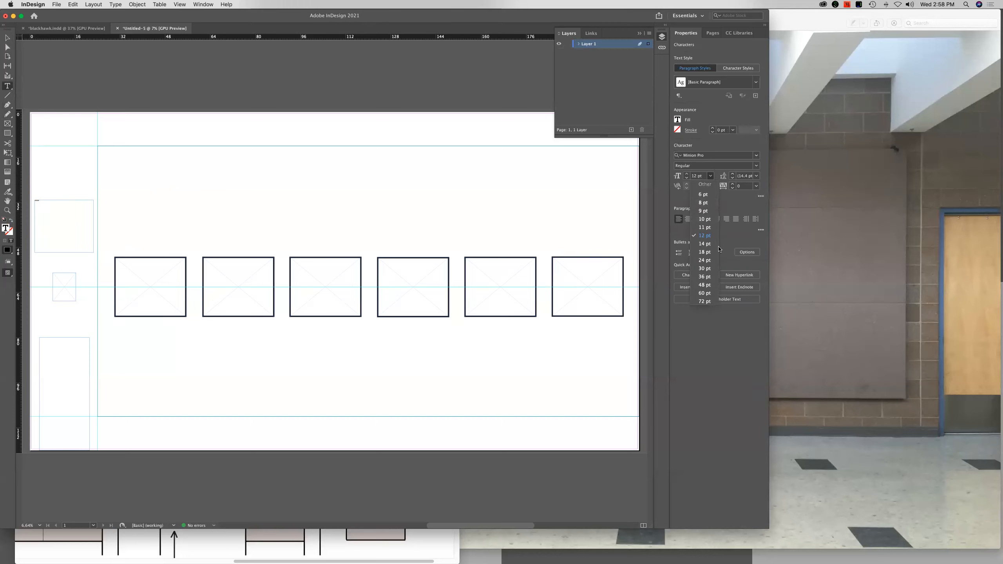
pyautogui.click(700, 299)
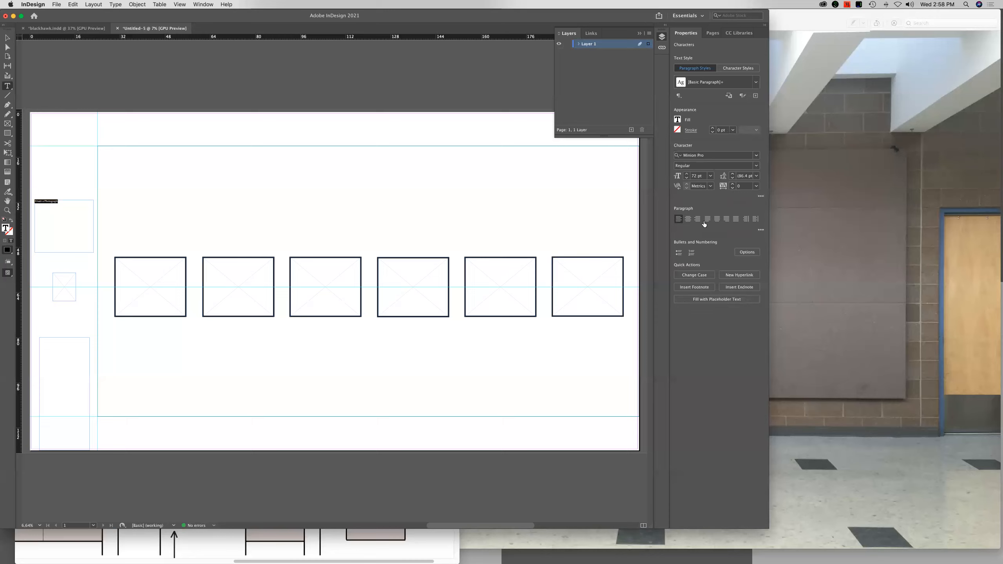
# Set the font size of the "Ersatz a Photograph" text to 150 pt
pyautogui.click(681, 176)
pyautogui.write('150')
pyautogui.press('Return')
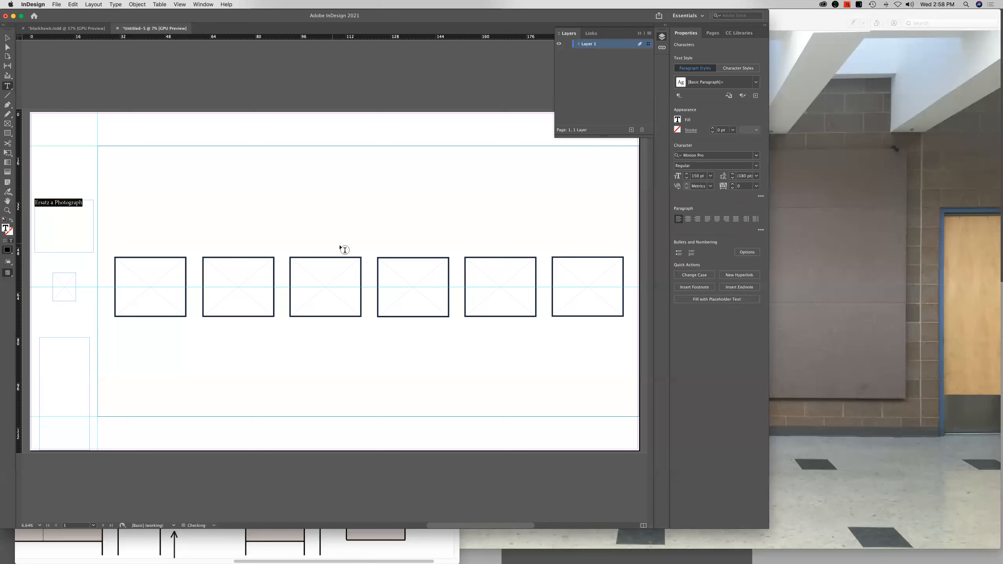
# Shorten the title to "Ersatz" and add a second line reading "by" followed by the artist's full name
pyautogui.click(81, 203)
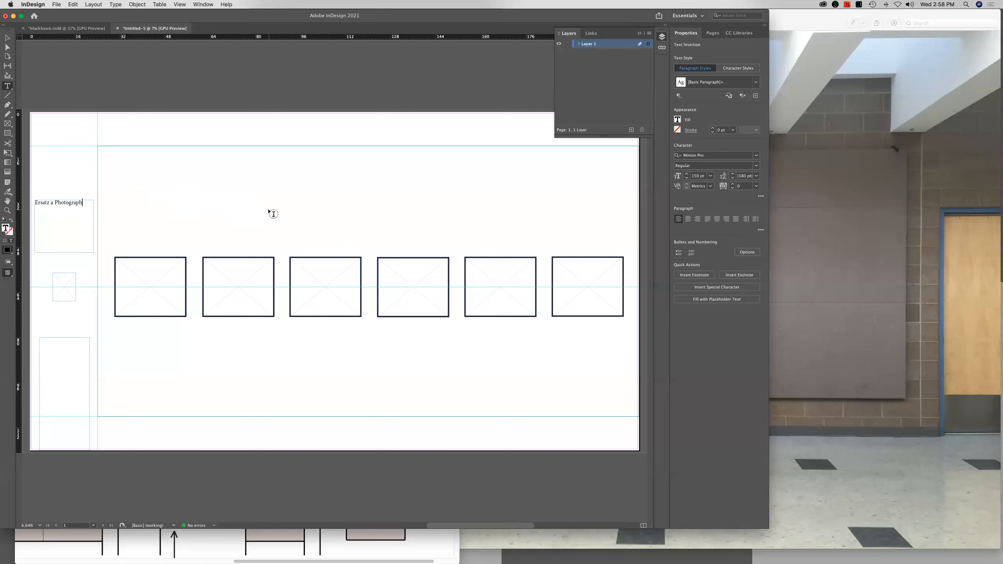
pyautogui.write('y')
pyautogui.click(54, 203)
pyautogui.moveTo(54, 202); pyautogui.dragTo(91, 204)
pyautogui.press('BackSpace')
pyautogui.press('BackSpace')
pyautogui.press('BackSpace')
pyautogui.press('Return')
# Set the font size of the title word "Ersatz" to 250 pt
pyautogui.moveTo(77, 207); pyautogui.dragTo(35, 202)
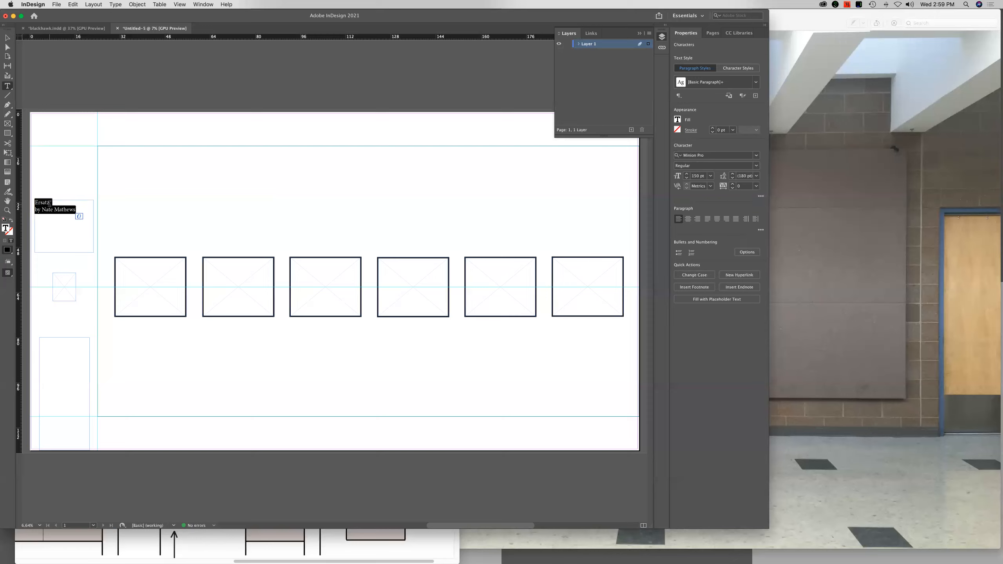
pyautogui.click(49, 202)
pyautogui.moveTo(56, 202); pyautogui.dragTo(19, 201)
pyautogui.moveTo(95, 202); pyautogui.dragTo(63, 202)
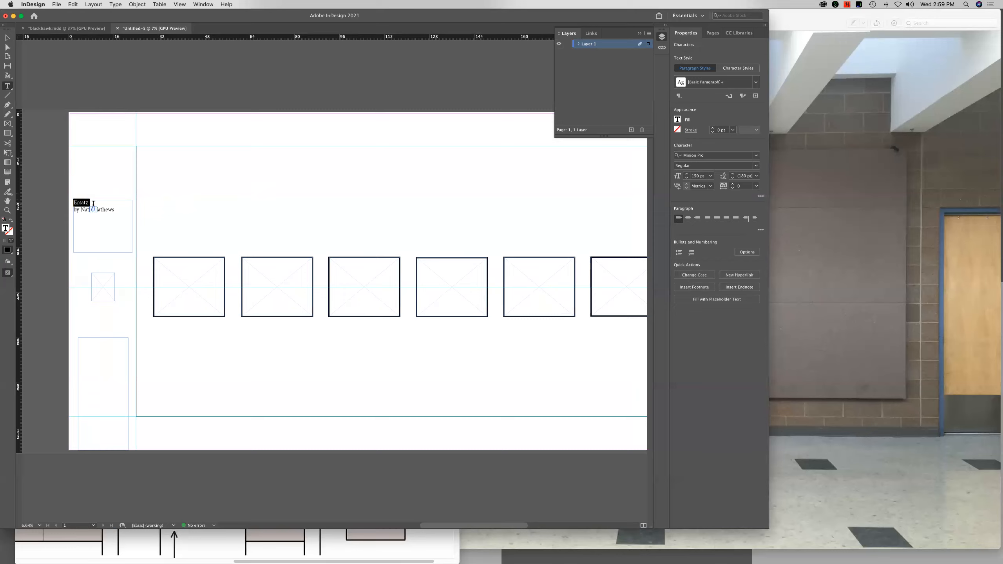
pyautogui.click(707, 176)
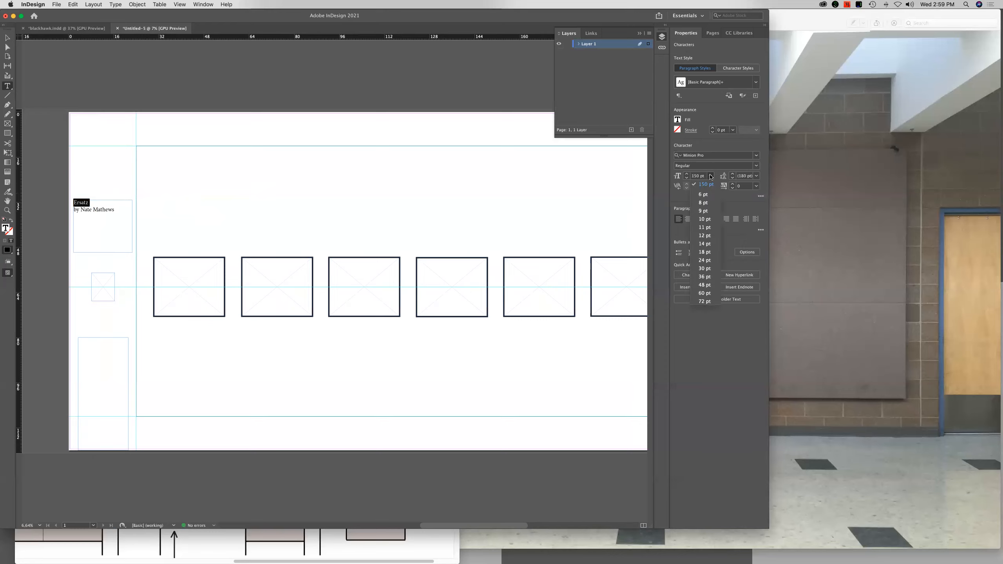
pyautogui.moveTo(704, 176); pyautogui.dragTo(690, 176)
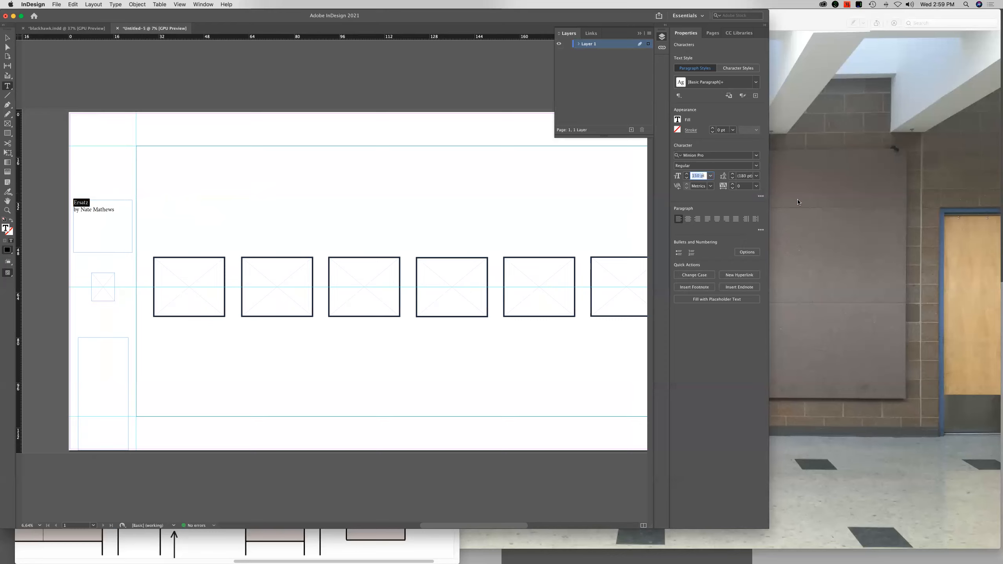
pyautogui.write('2500')
pyautogui.press('Return')
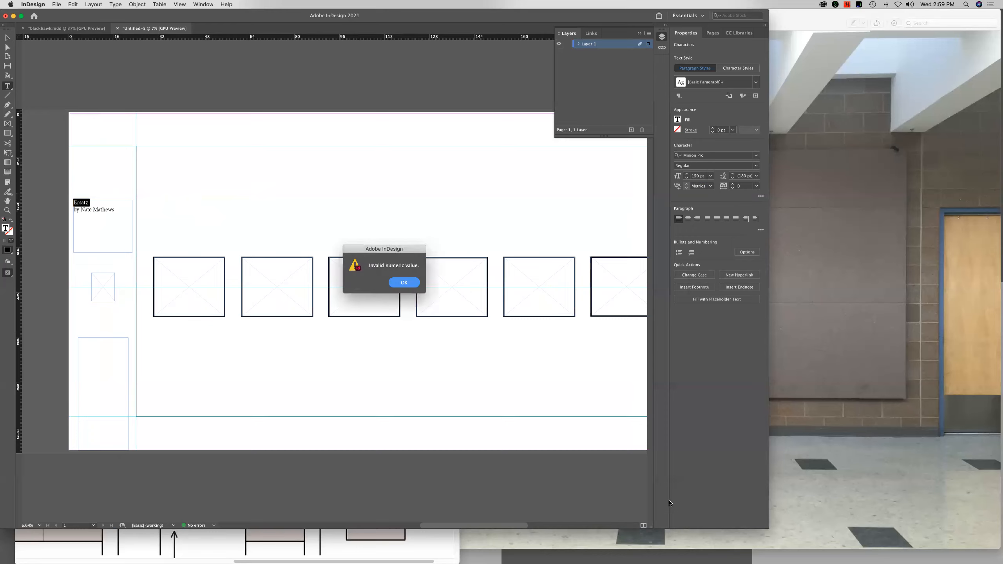
pyautogui.press('Return')
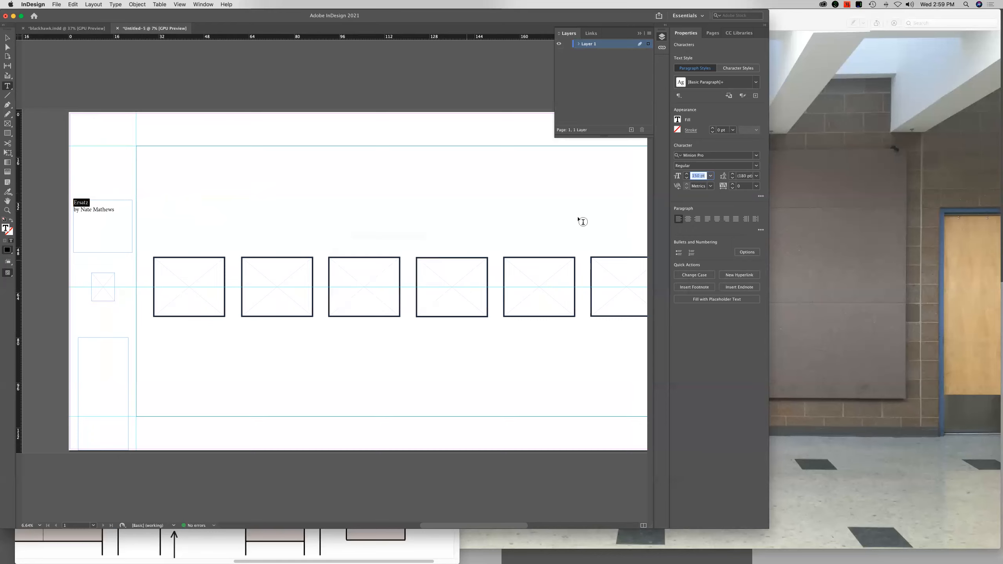
pyautogui.press('BackSpace')
pyautogui.write('250 pt')
pyautogui.press('Return')
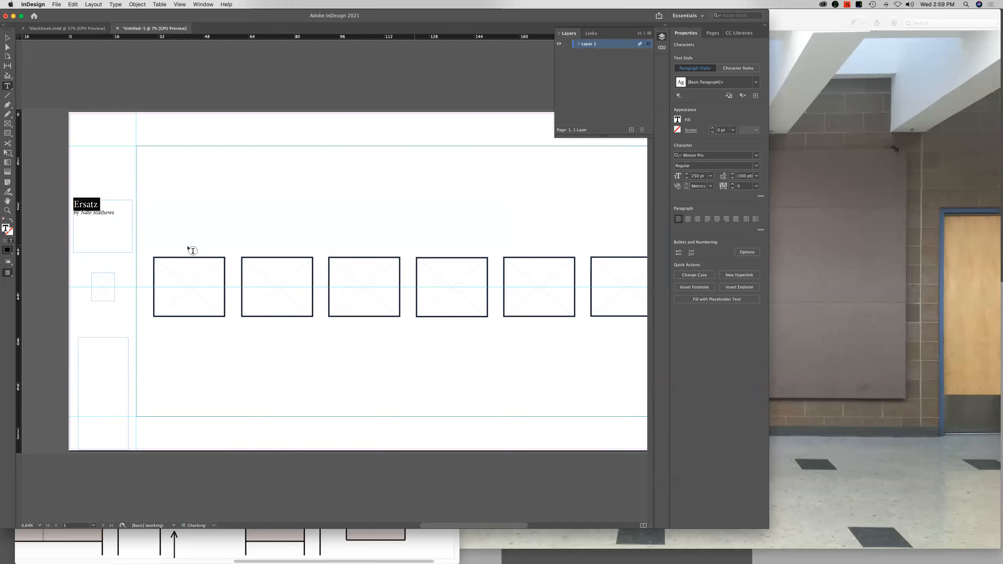
# Shorten the title text frame to about 9.4 in high just above the small frame, and set "Ersatz" to 350 pt
pyautogui.click(7, 38)
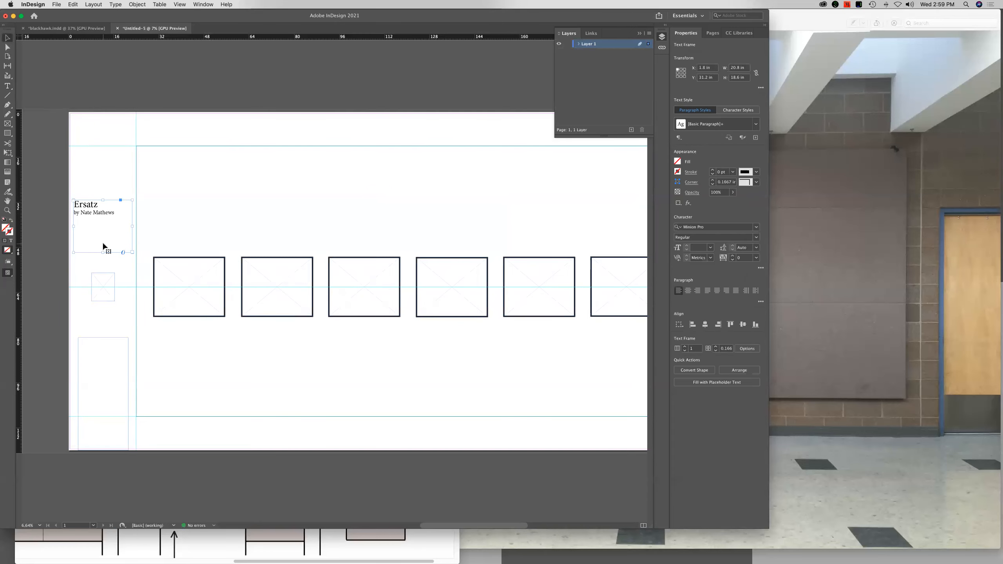
pyautogui.moveTo(103, 252)
pyautogui.mouseDown()
pyautogui.moveTo(100, 222)
pyautogui.moveTo(101, 263)
pyautogui.moveTo(100, 252)
pyautogui.mouseUp()
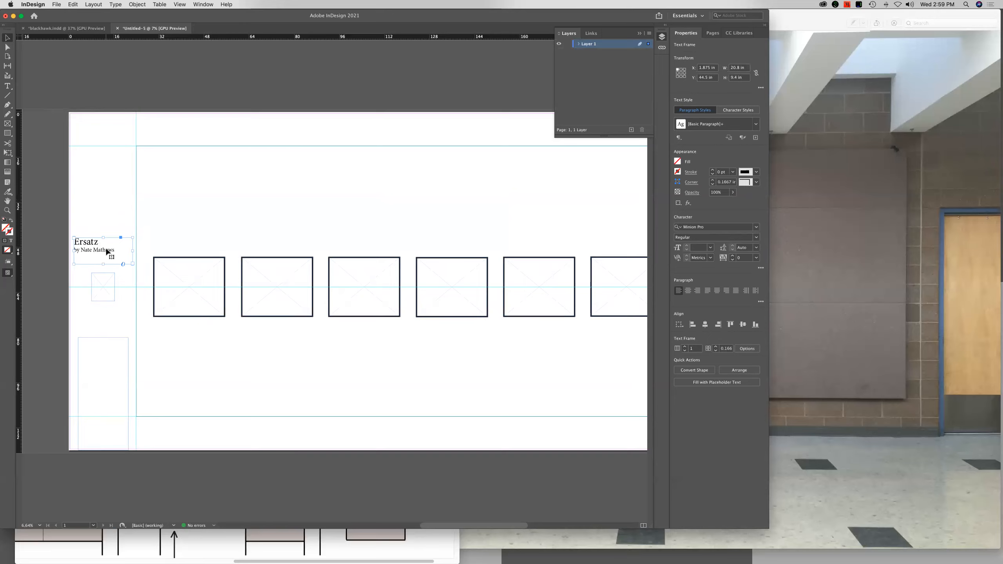
pyautogui.doubleClick(113, 250)
pyautogui.moveTo(114, 250); pyautogui.dragTo(72, 242)
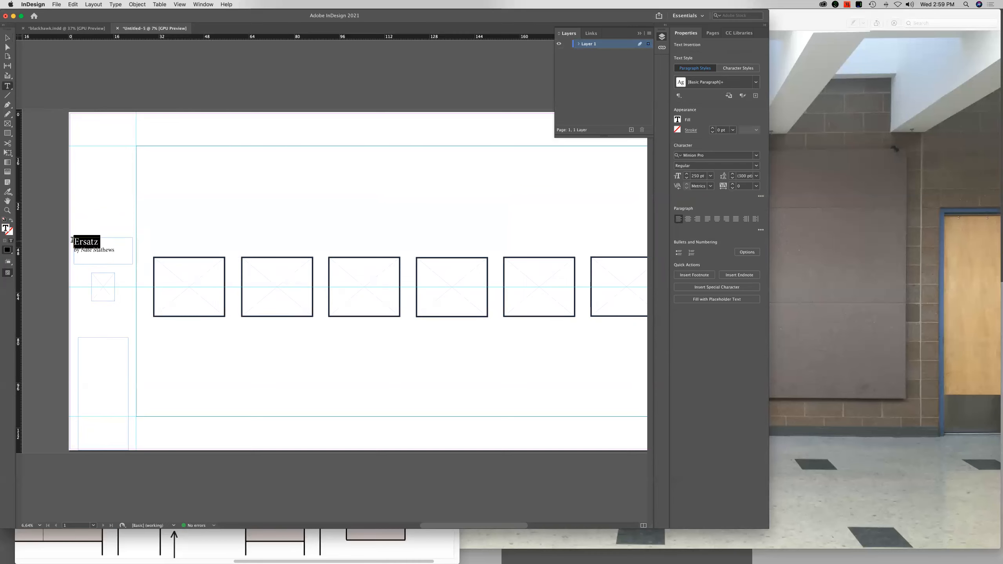
pyautogui.click(698, 176)
pyautogui.doubleClick(698, 176)
pyautogui.write('350')
pyautogui.press('Return')
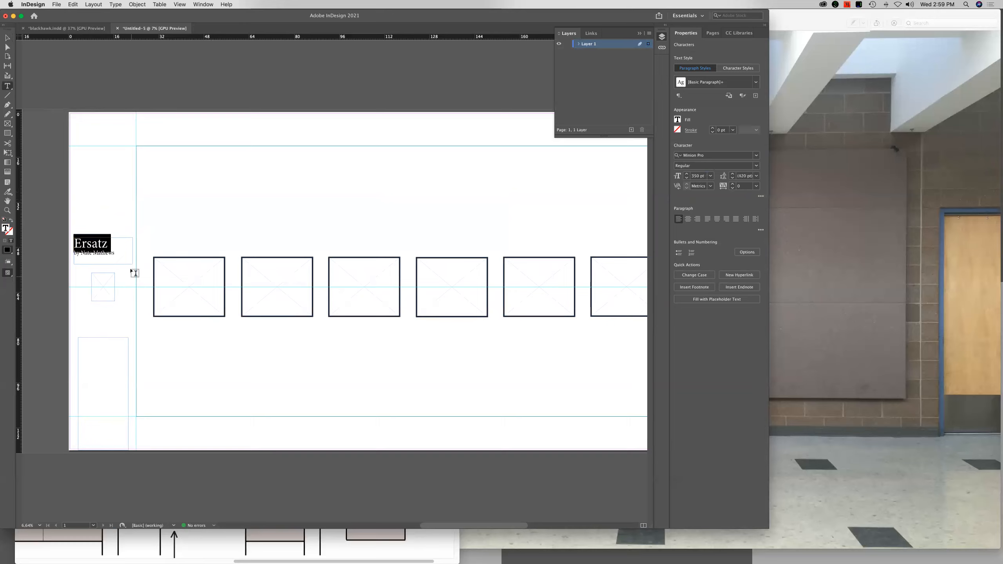
# Set the font size of the artist byline under "Ersatz" to 100 pt
pyautogui.click(115, 253)
pyautogui.moveTo(115, 253); pyautogui.dragTo(73, 257)
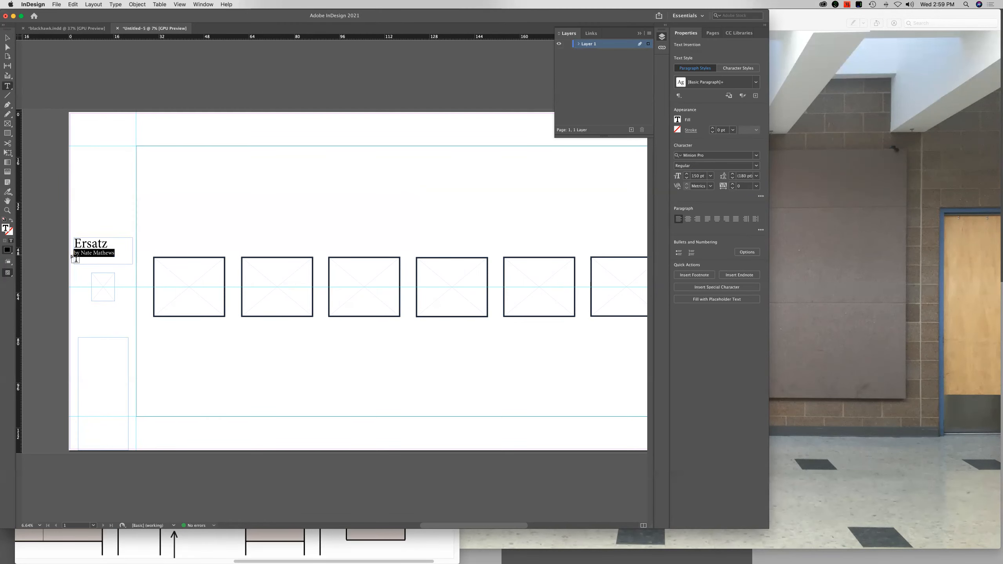
pyautogui.click(710, 176)
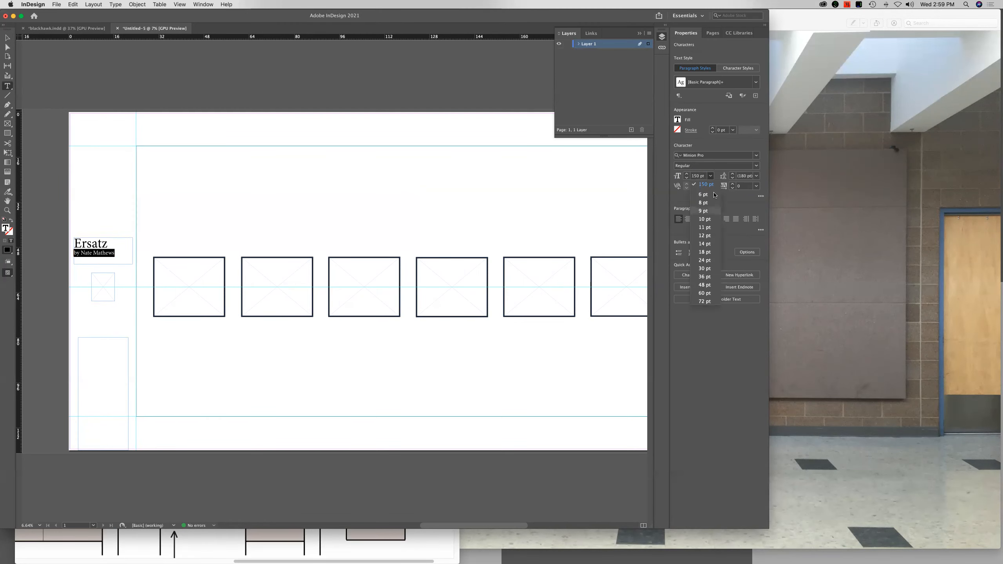
pyautogui.click(704, 301)
pyautogui.click(702, 176)
pyautogui.write('100')
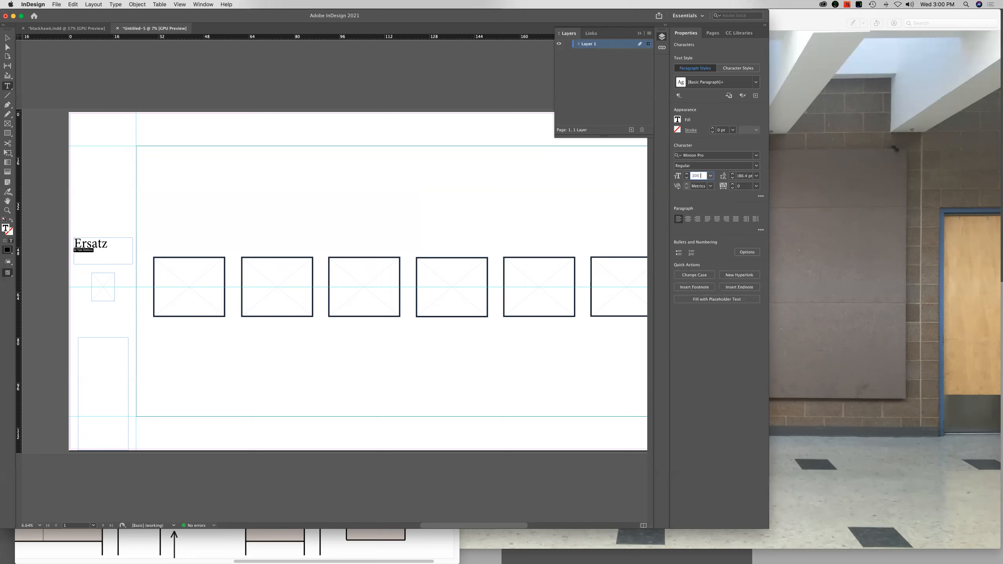
pyautogui.press('Return')
# Narrow the title text frame and centre it above the small square frame
pyautogui.click(8, 38)
pyautogui.click(100, 215)
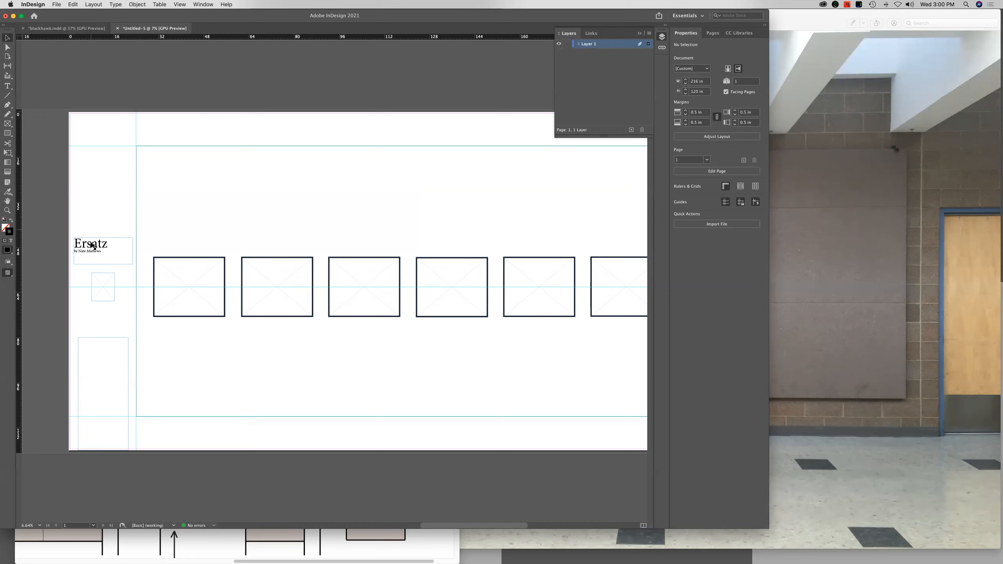
pyautogui.moveTo(84, 247); pyautogui.dragTo(107, 257)
pyautogui.click(172, 346)
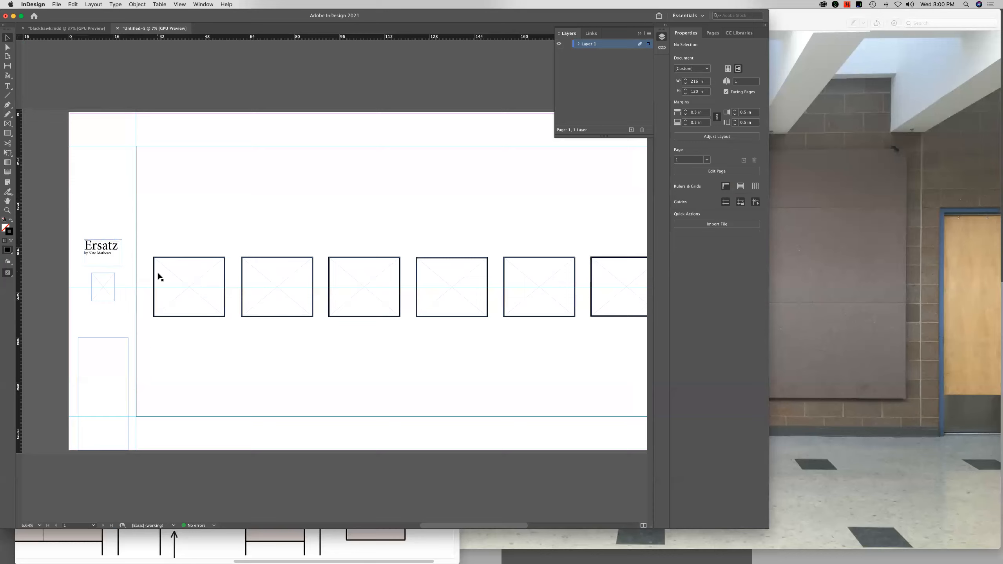
# Place 20080131_UIC_24x30_v2.jpg from the G-DRIVE USB folder Artwork > images for web into the first artwork frame
pyautogui.click(169, 261)
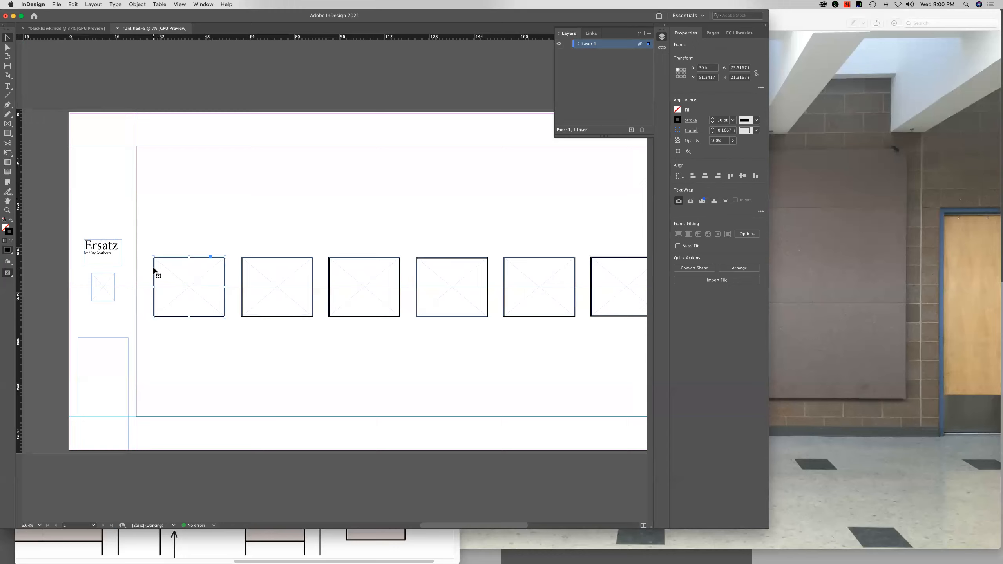
pyautogui.click(56, 4)
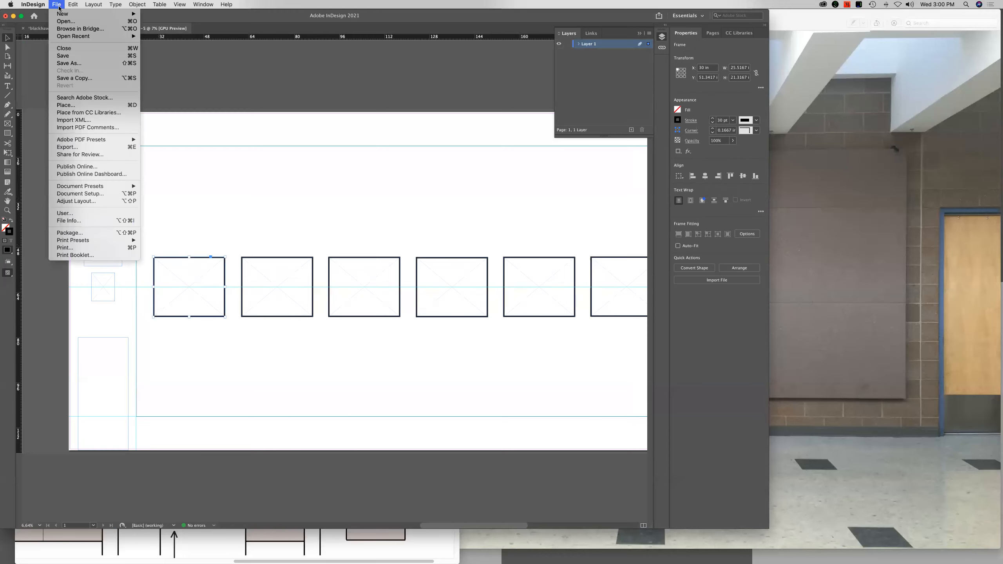
pyautogui.click(75, 105)
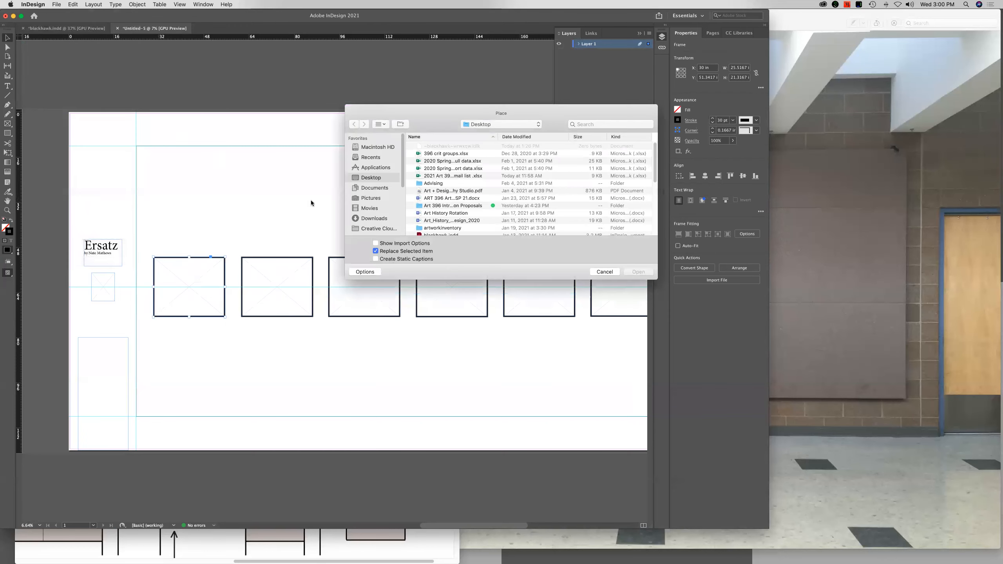
pyautogui.scroll(-5, 377, 219)
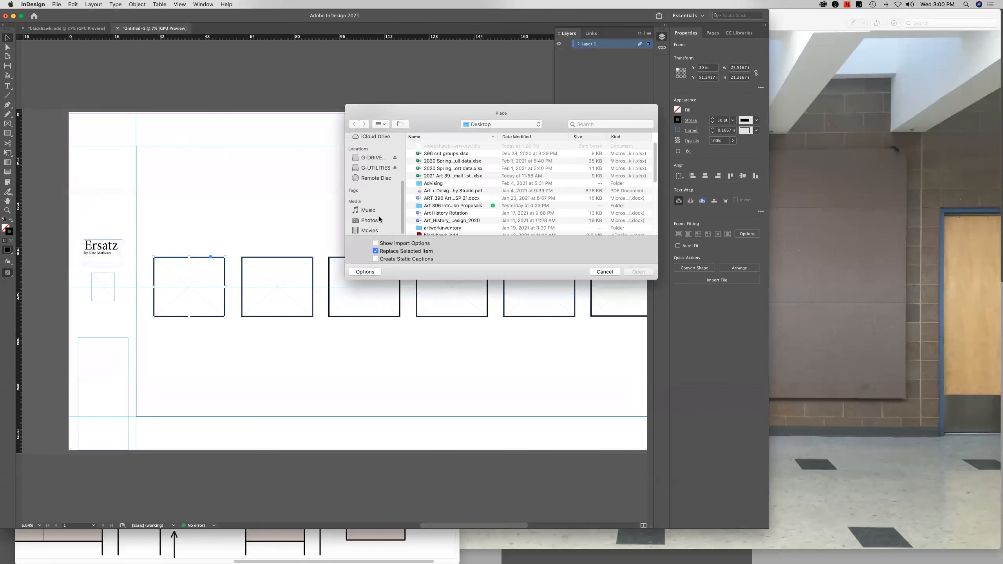
pyautogui.click(373, 158)
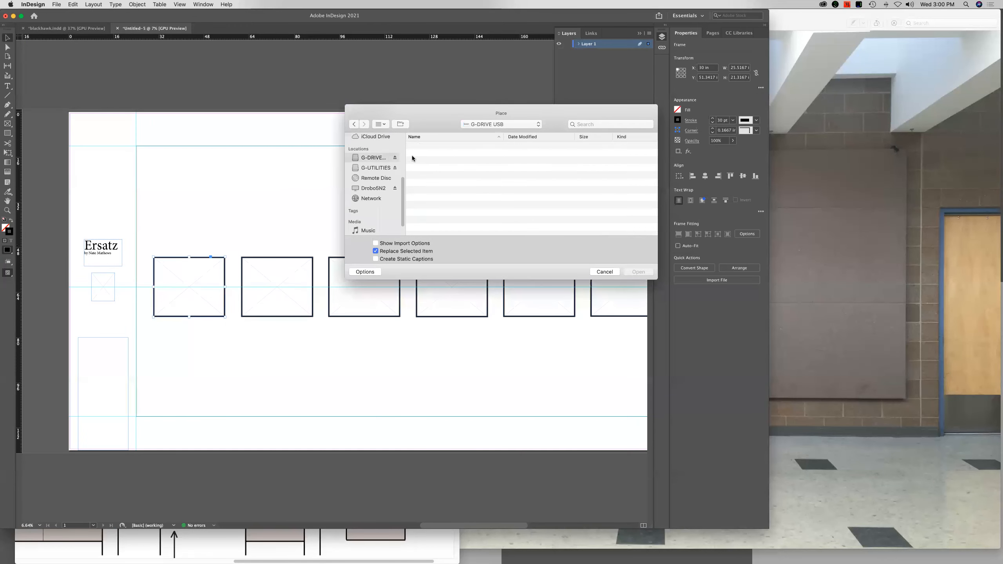
pyautogui.click(378, 167)
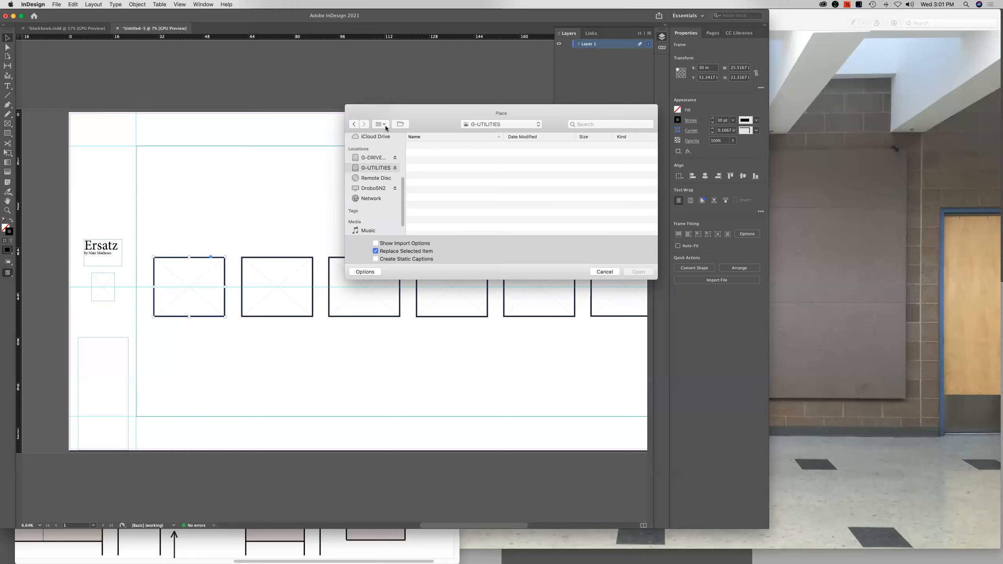
pyautogui.press('Up')
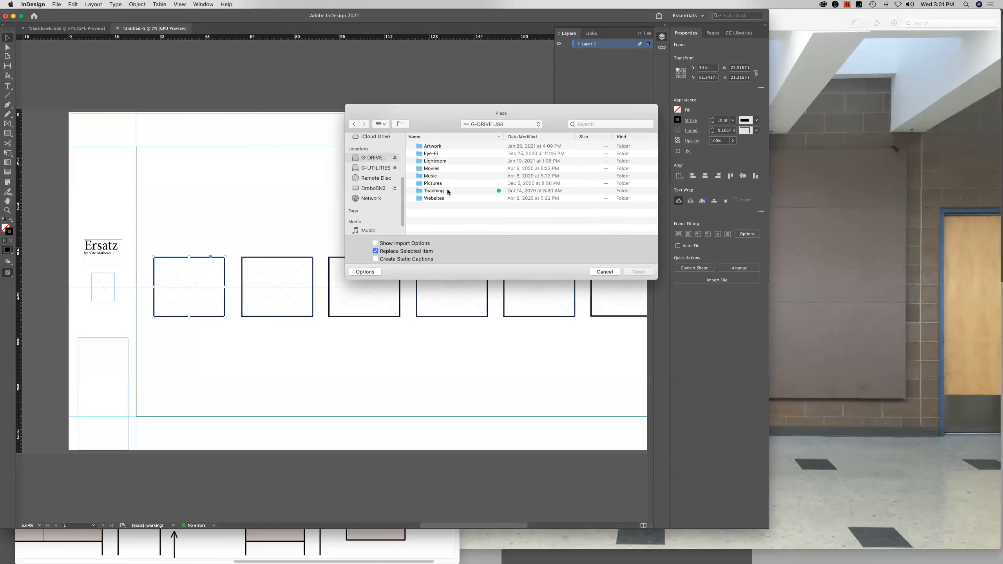
pyautogui.click(437, 149)
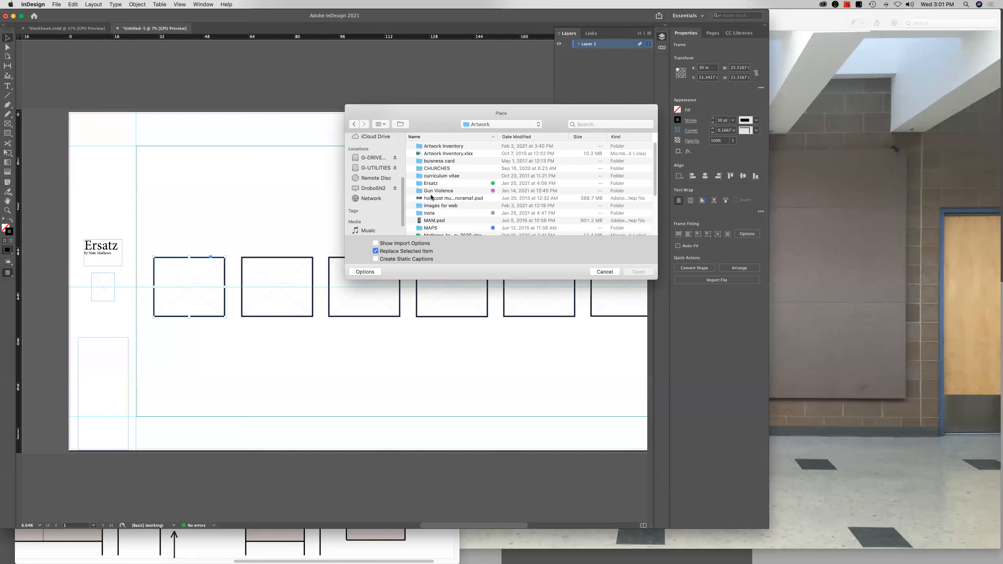
pyautogui.doubleClick(445, 206)
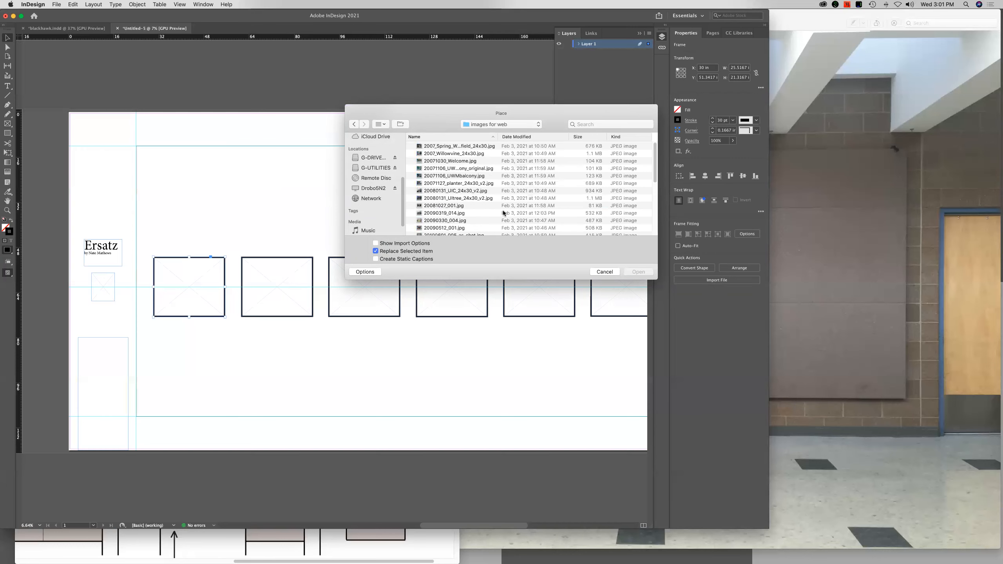
pyautogui.doubleClick(459, 190)
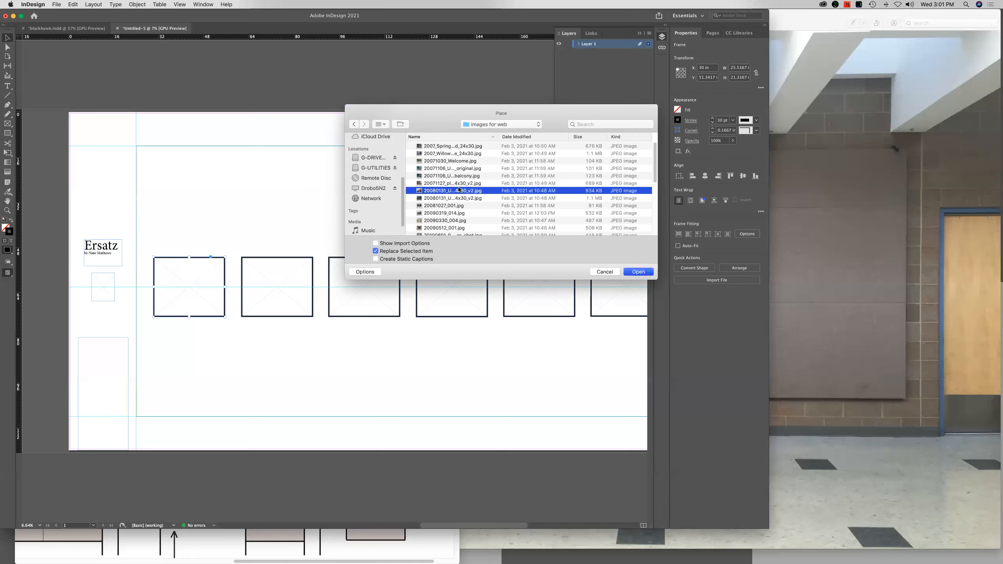
# Place the image 20090330_004.jpg from the images for web folder into the second artwork frame
pyautogui.click(282, 266)
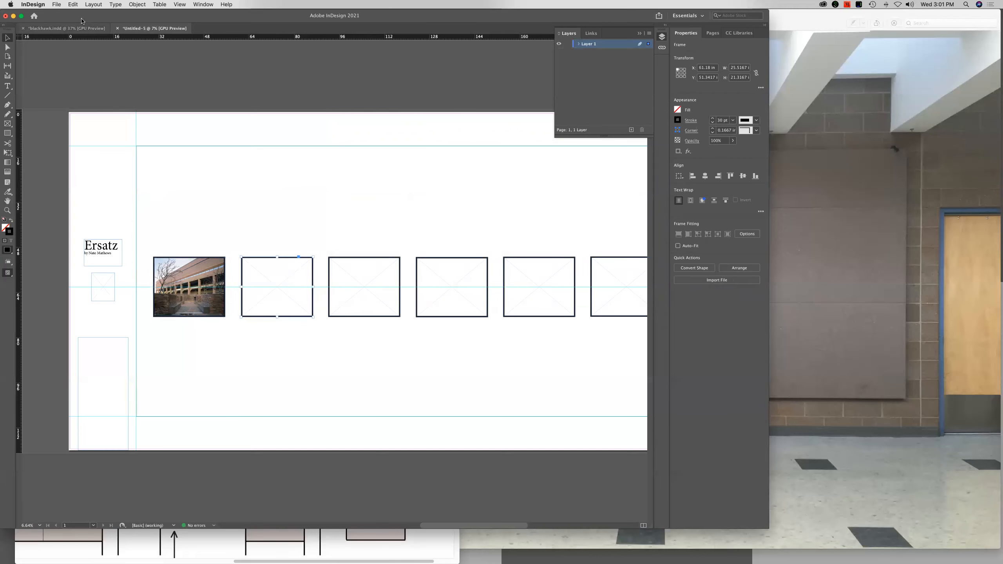
pyautogui.click(57, 4)
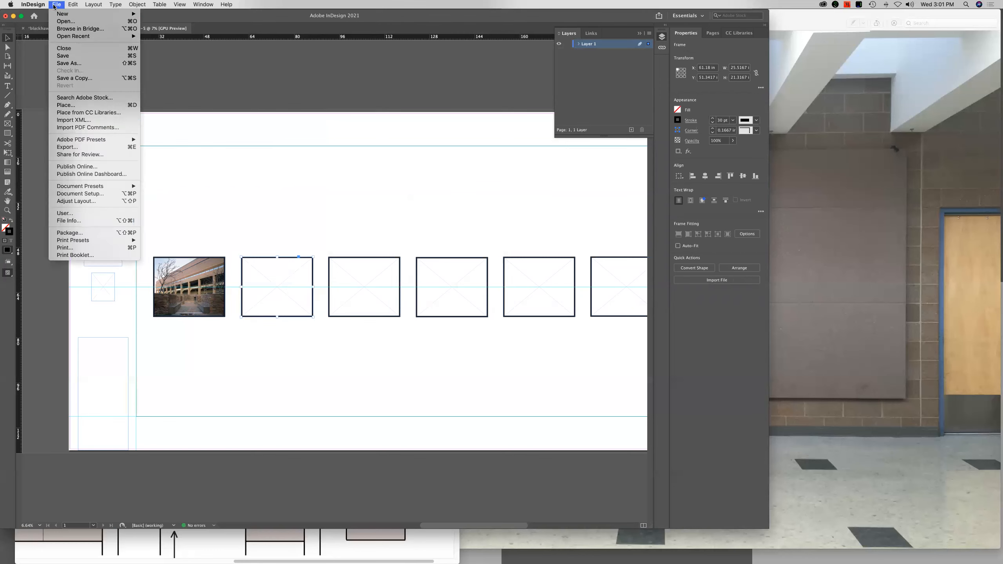
pyautogui.click(100, 112)
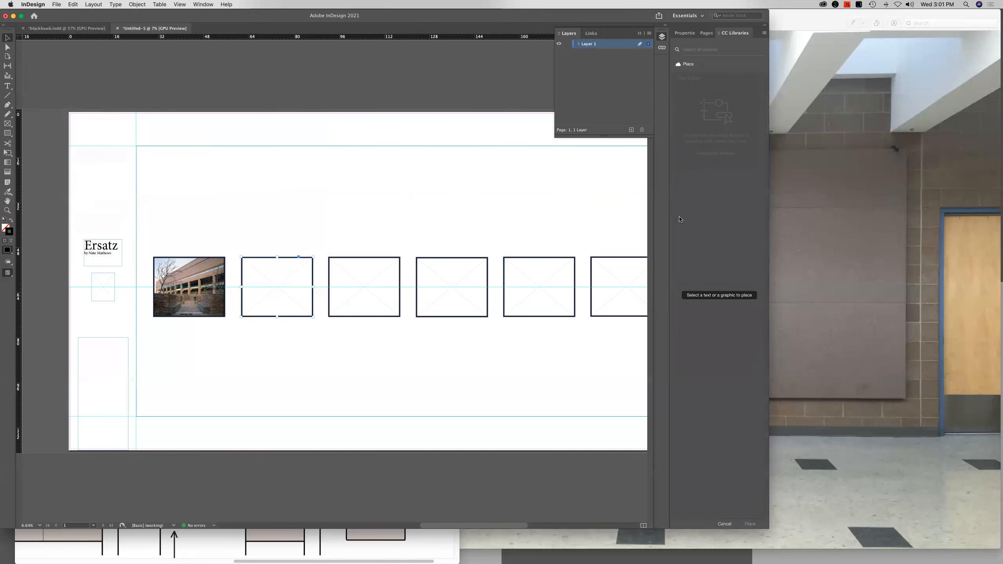
pyautogui.click(56, 4)
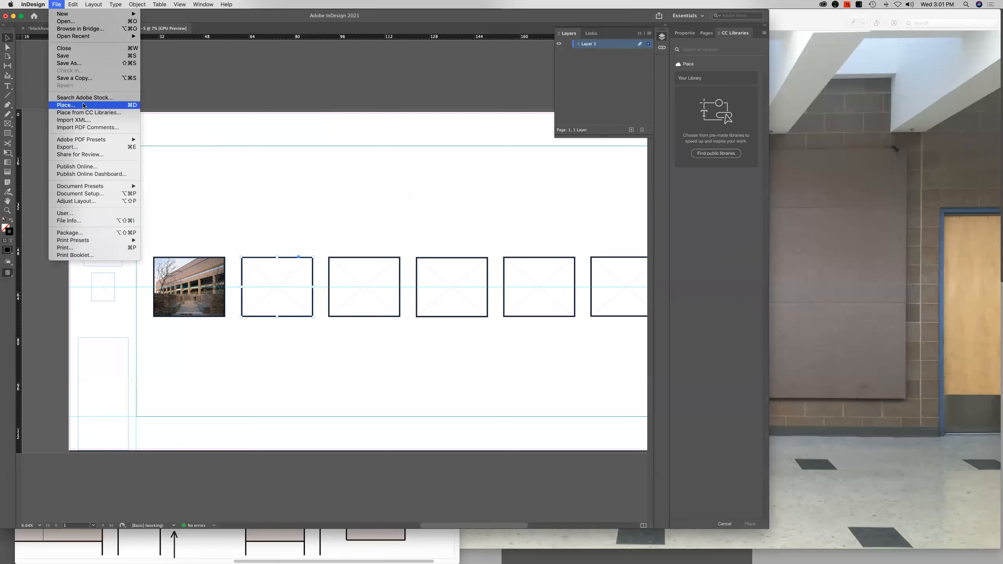
pyautogui.click(102, 107)
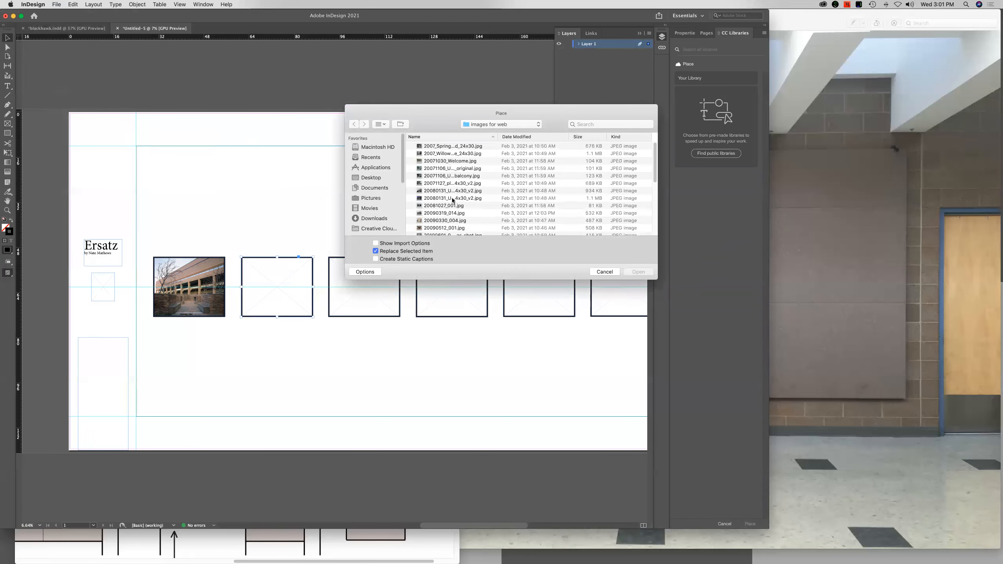
pyautogui.doubleClick(452, 220)
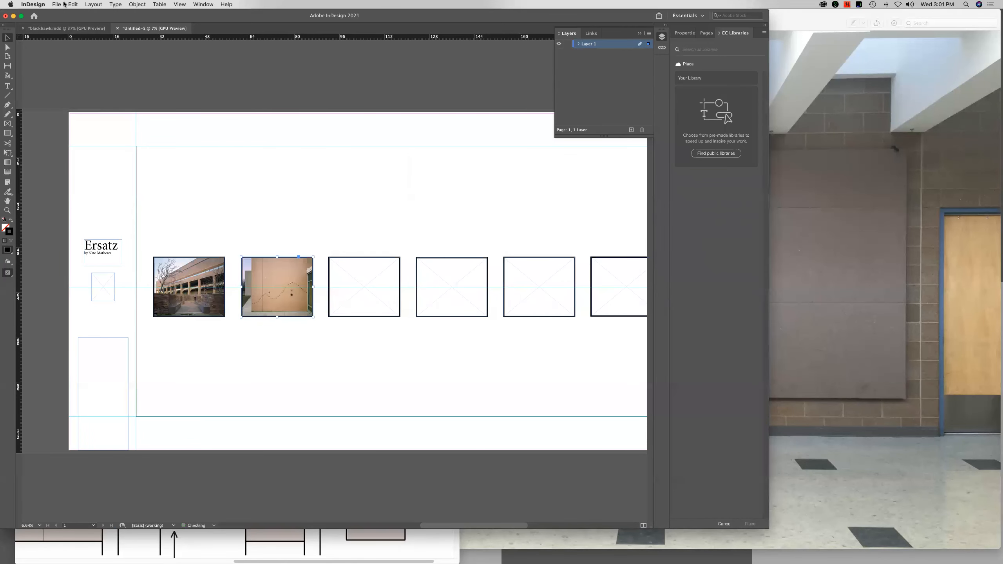
# Place the photo of the glass-fronted building entrance from the images for web folder into the third artwork frame
pyautogui.click(363, 314)
pyautogui.click(56, 4)
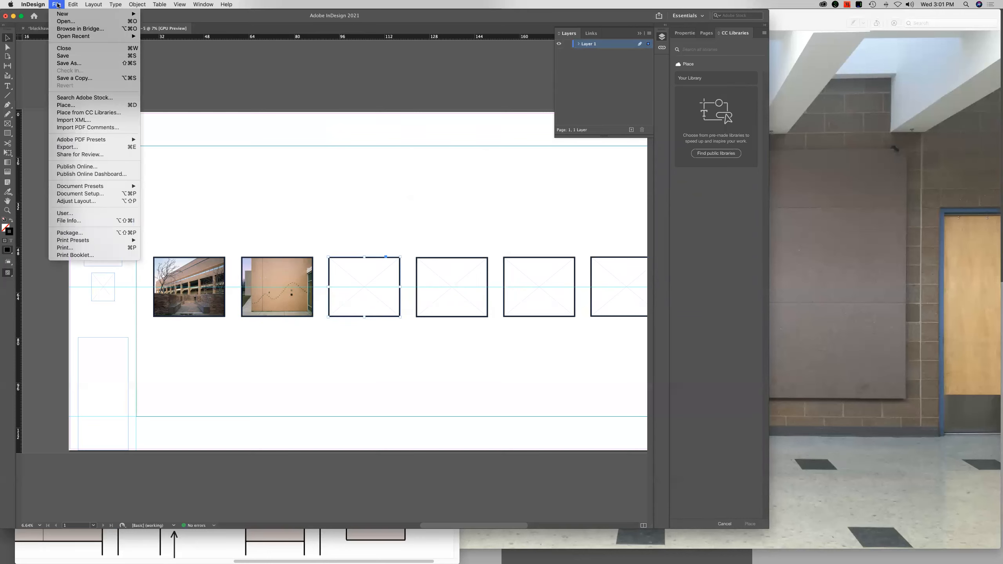
pyautogui.click(88, 106)
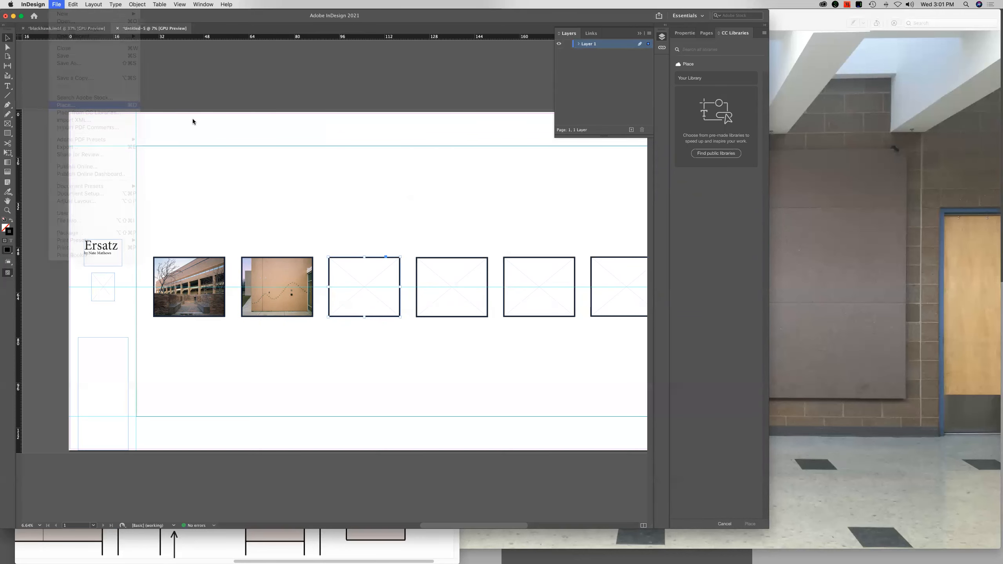
pyautogui.scroll(-5, 452, 217)
pyautogui.doubleClick(450, 203)
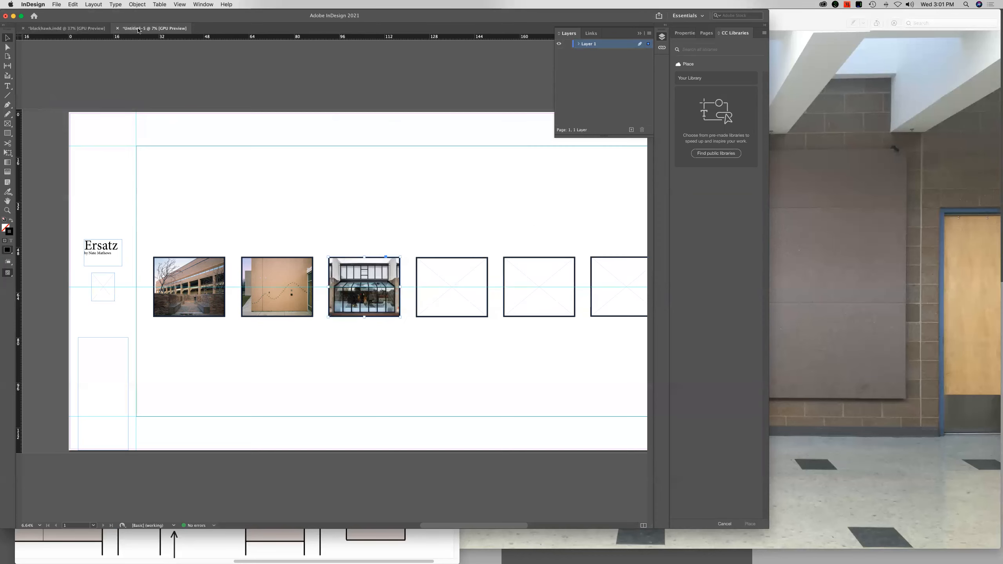
# Scale the photo inside the third artwork frame down so its edges line up with the frame
pyautogui.doubleClick(378, 303)
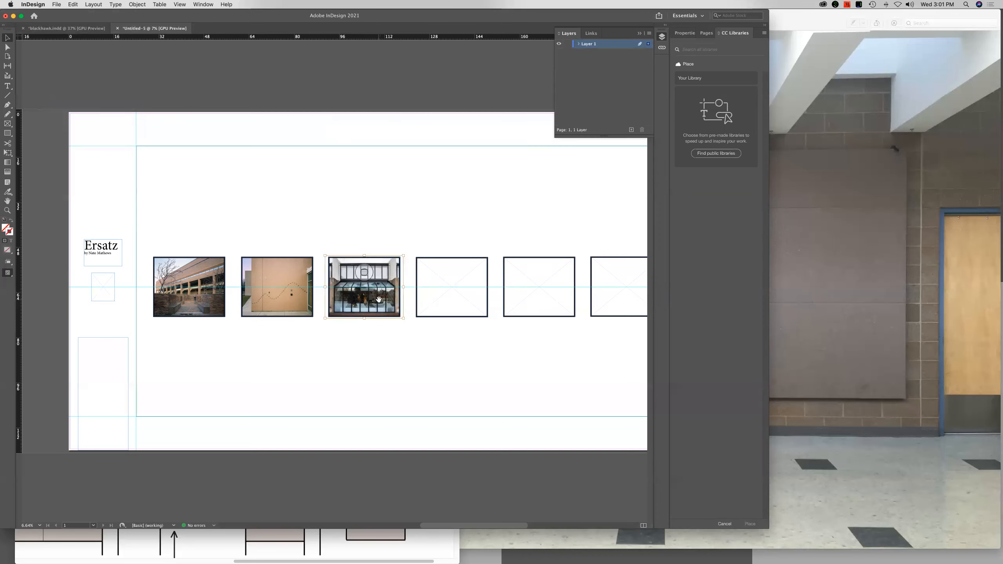
pyautogui.press('super+equal')
pyautogui.press('super+equal')
pyautogui.press('super+equal')
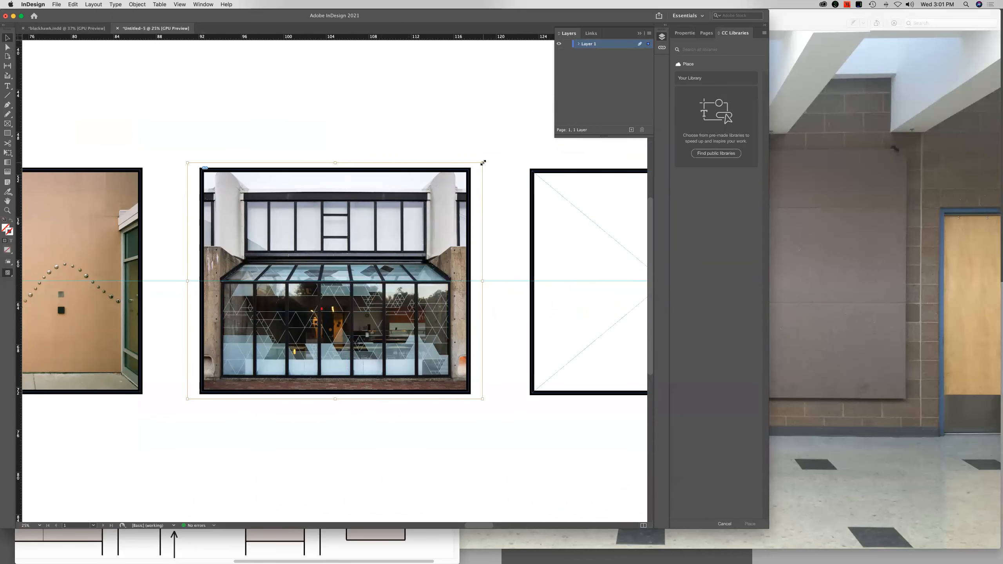
pyautogui.moveTo(484, 162); pyautogui.dragTo(470, 169)
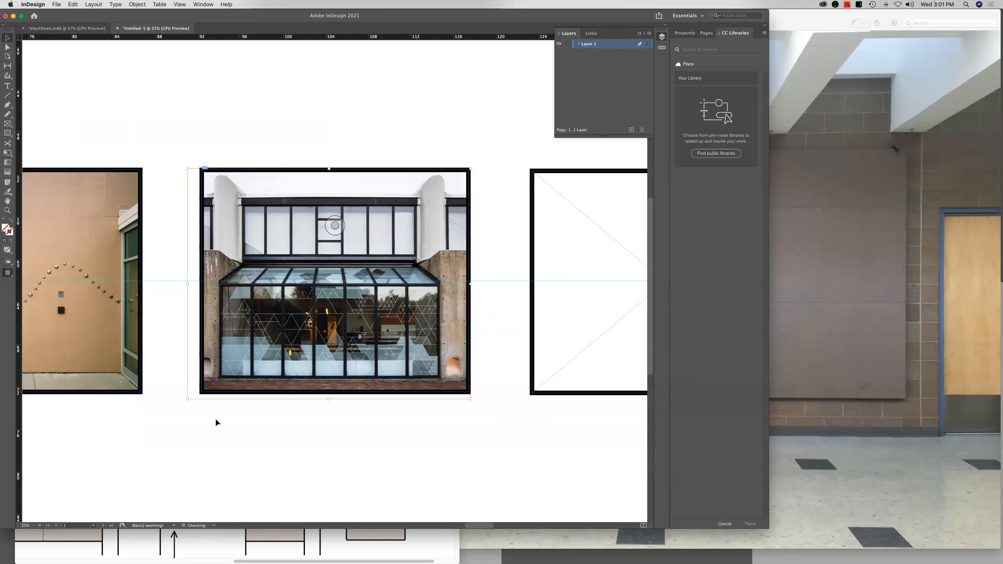
pyautogui.moveTo(188, 399); pyautogui.dragTo(202, 390)
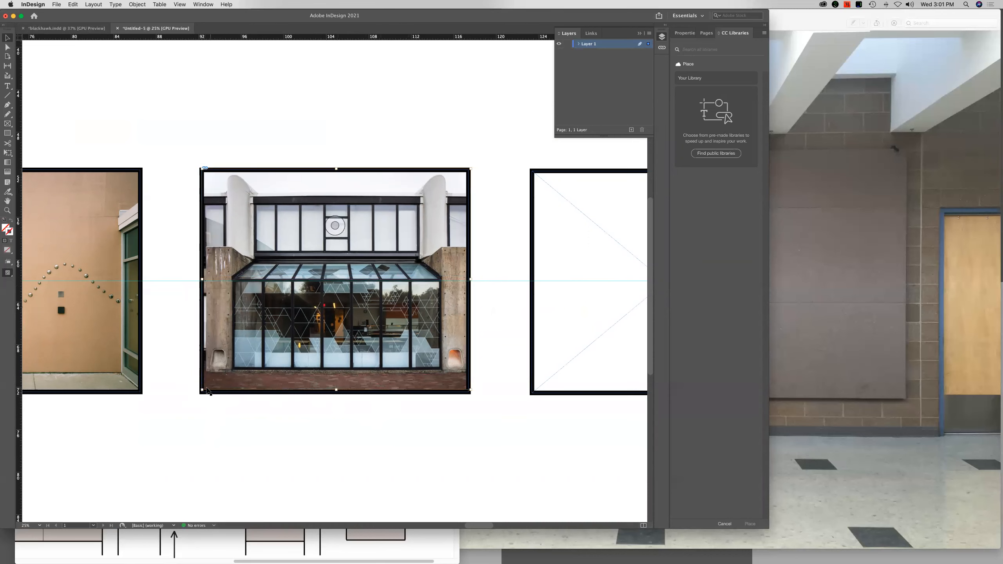
pyautogui.moveTo(202, 389); pyautogui.dragTo(244, 393)
pyautogui.press('super+0')
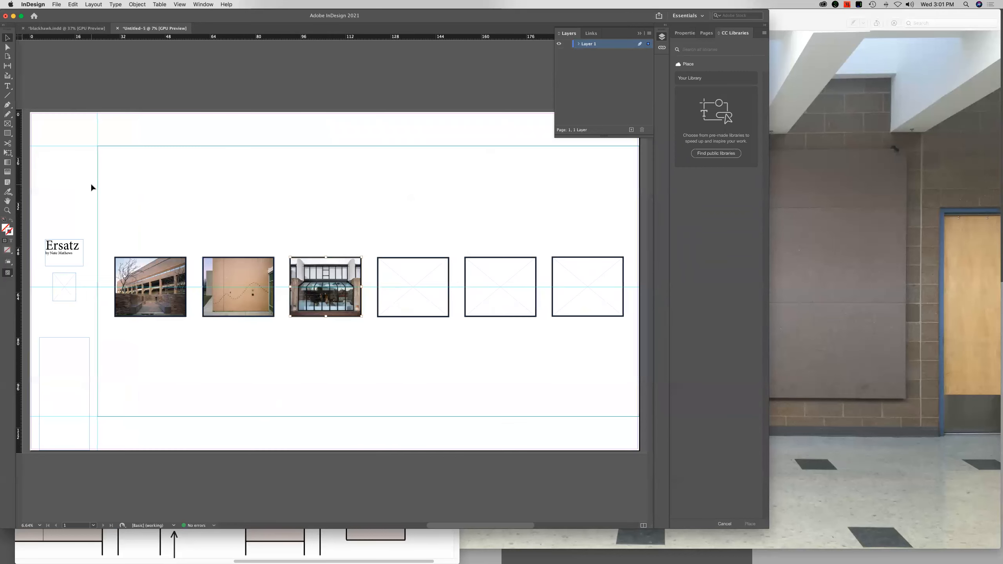
# Place the photo of the gravel space with the colourful round artwork from the images for web folder into the fourth artwork frame
pyautogui.click(430, 287)
pyautogui.click(56, 4)
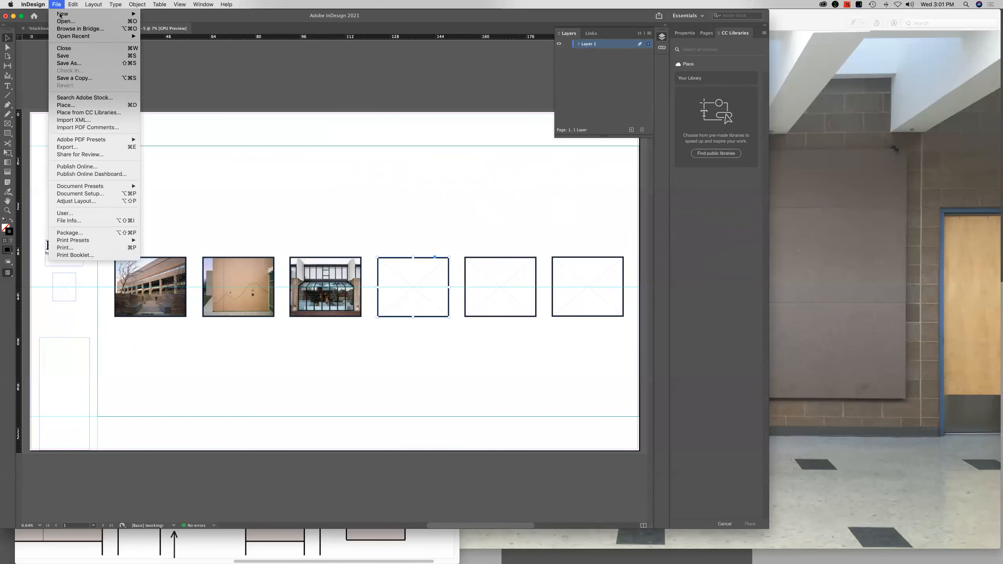
pyautogui.click(84, 105)
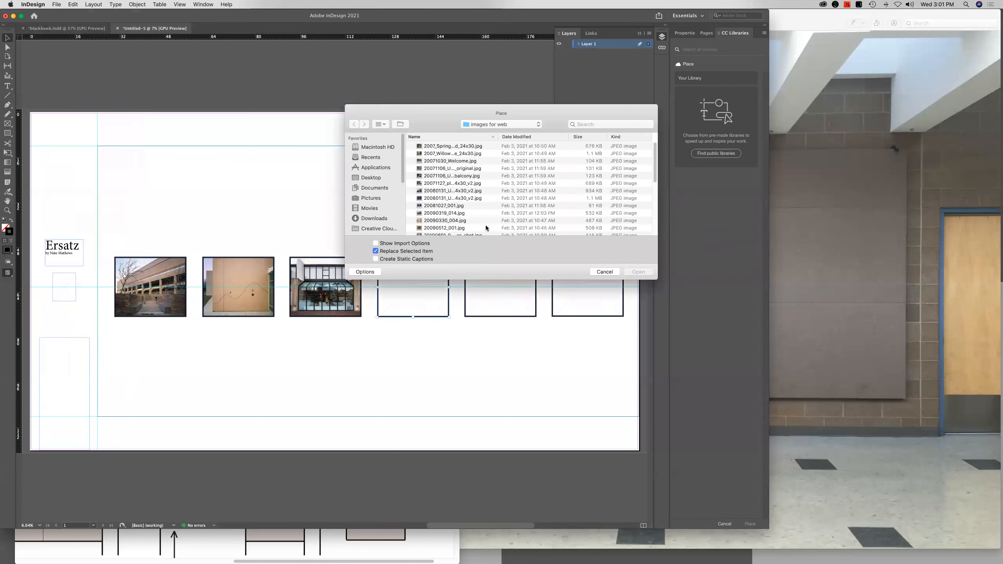
pyautogui.doubleClick(445, 210)
# Place the red chairs photo, the 20170907 chairs JPEG from the images for web folder, into the fifth artwork frame
pyautogui.click(517, 267)
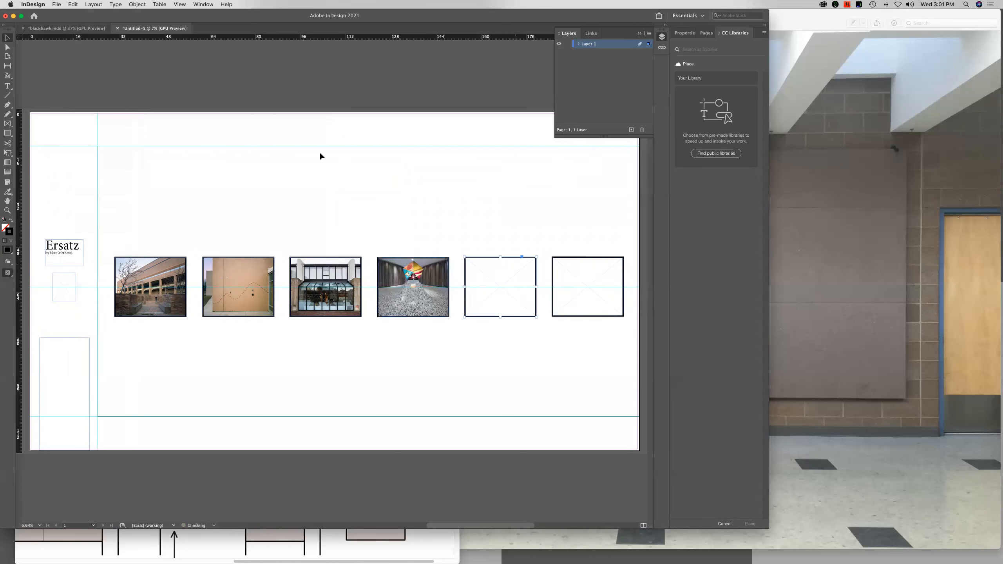
pyautogui.click(55, 4)
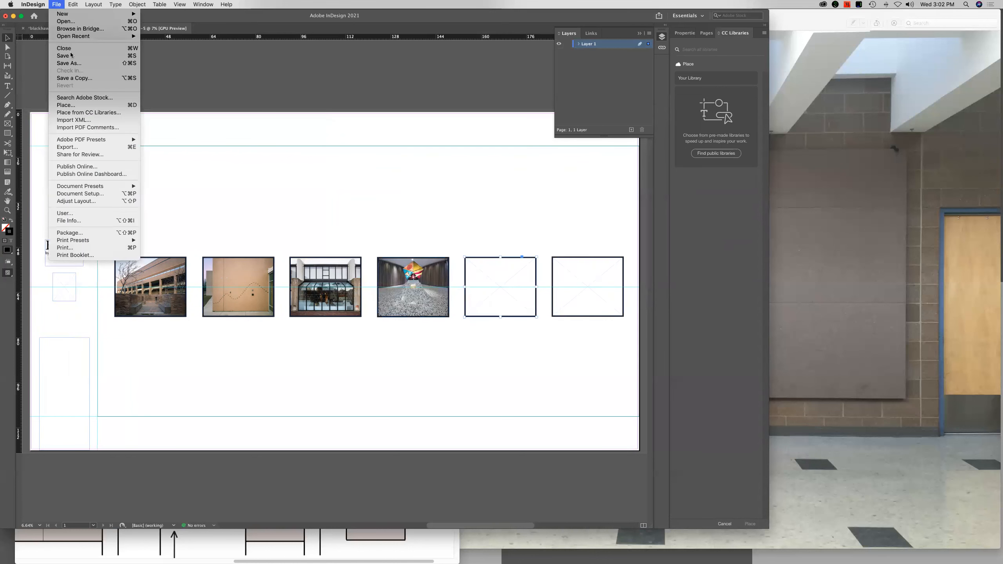
pyautogui.click(85, 105)
pyautogui.scroll(-5, 441, 203)
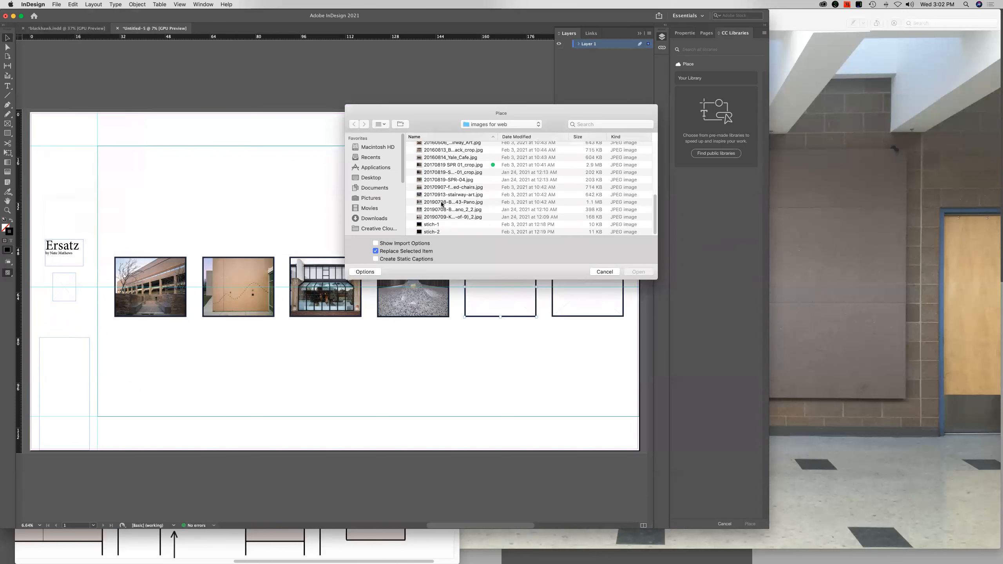
pyautogui.click(435, 187)
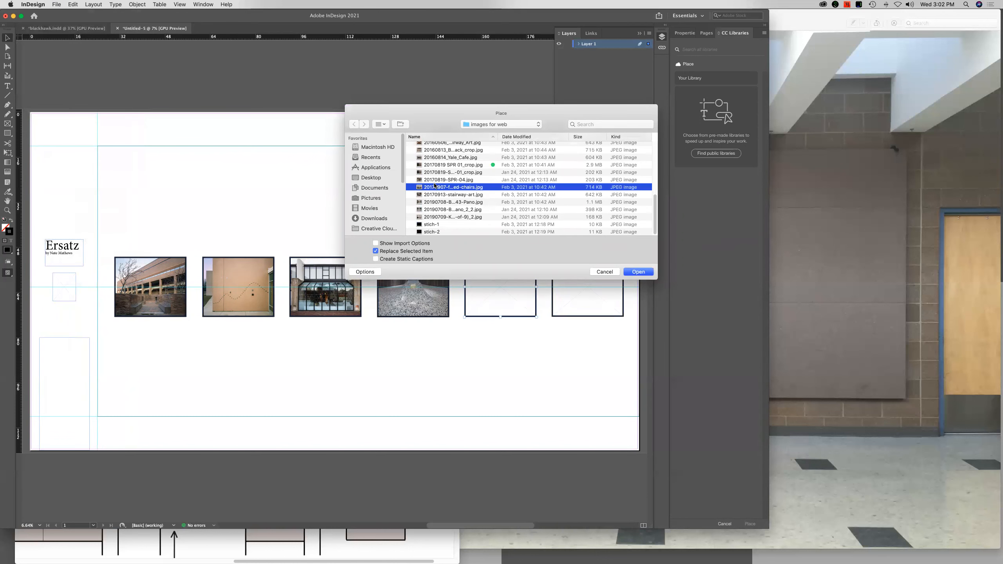
pyautogui.doubleClick(435, 187)
# Place the green-toned interior photo, the 20071106 original JPEG from the images for web folder, into the sixth artwork frame
pyautogui.click(571, 281)
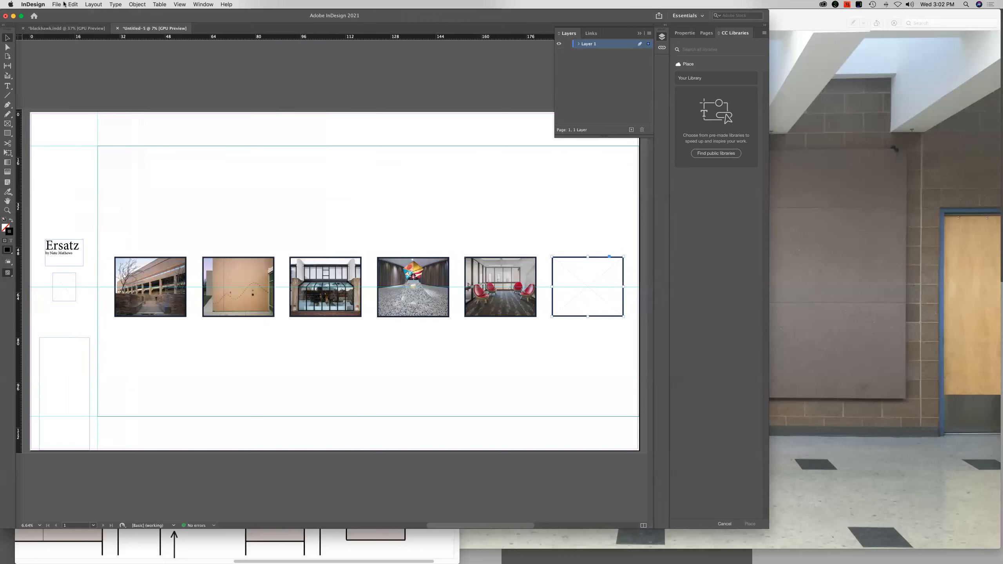
pyautogui.click(57, 4)
pyautogui.click(73, 105)
pyautogui.doubleClick(454, 168)
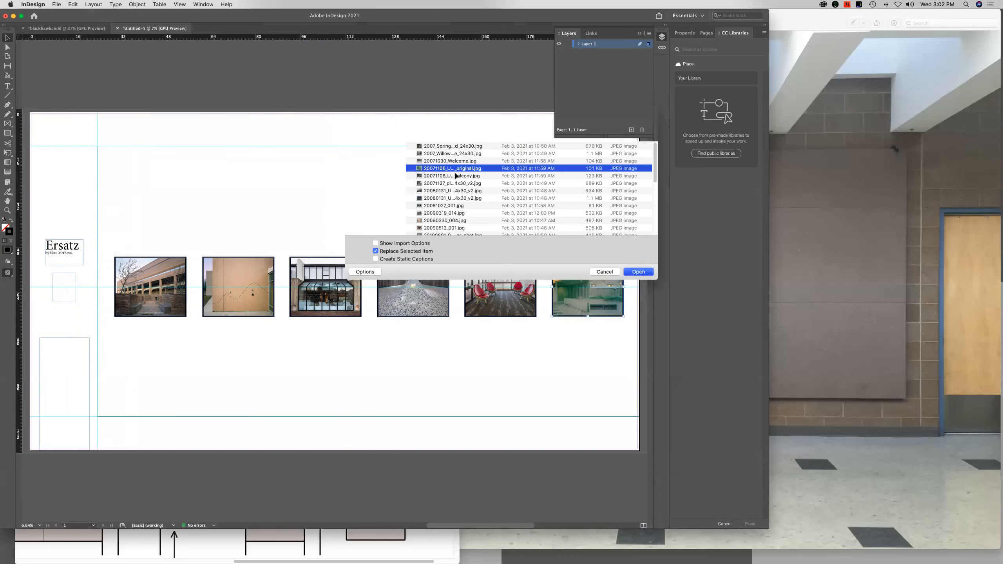
pyautogui.click(597, 362)
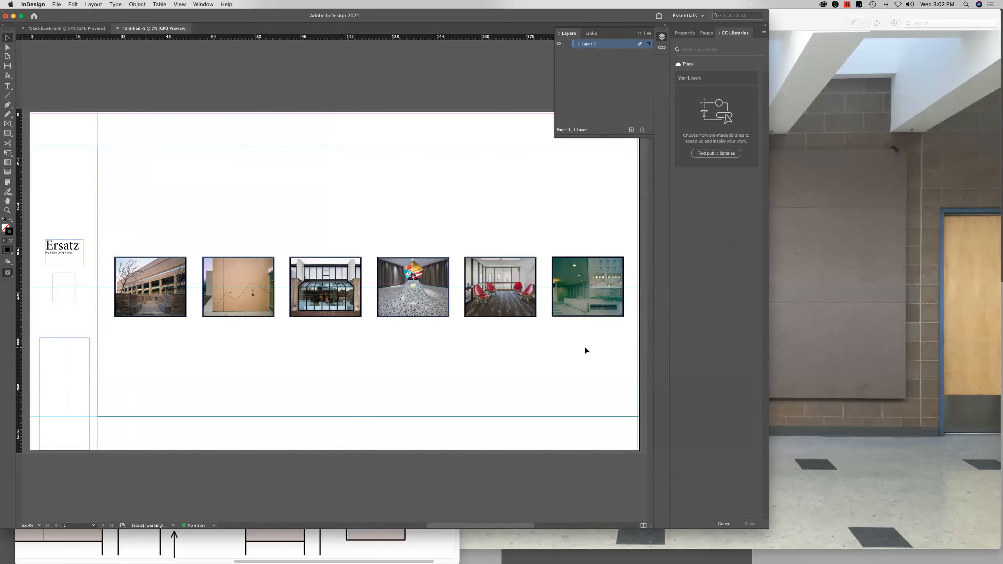
# Draw a small label rectangle about 2 by 1.4 inches just beside the lower-right corner of the first framed artwork
pyautogui.press('super+minus')
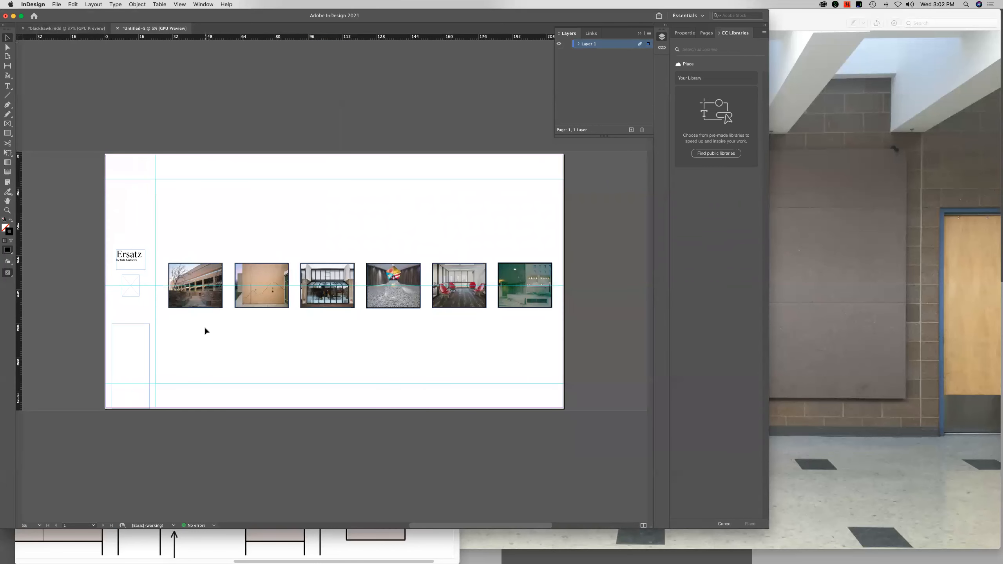
pyautogui.click(133, 290)
pyautogui.click(134, 290)
pyautogui.press('super+equal')
pyautogui.press('super+equal')
pyautogui.press('super+equal')
pyautogui.moveTo(548, 392); pyautogui.dragTo(39, 334)
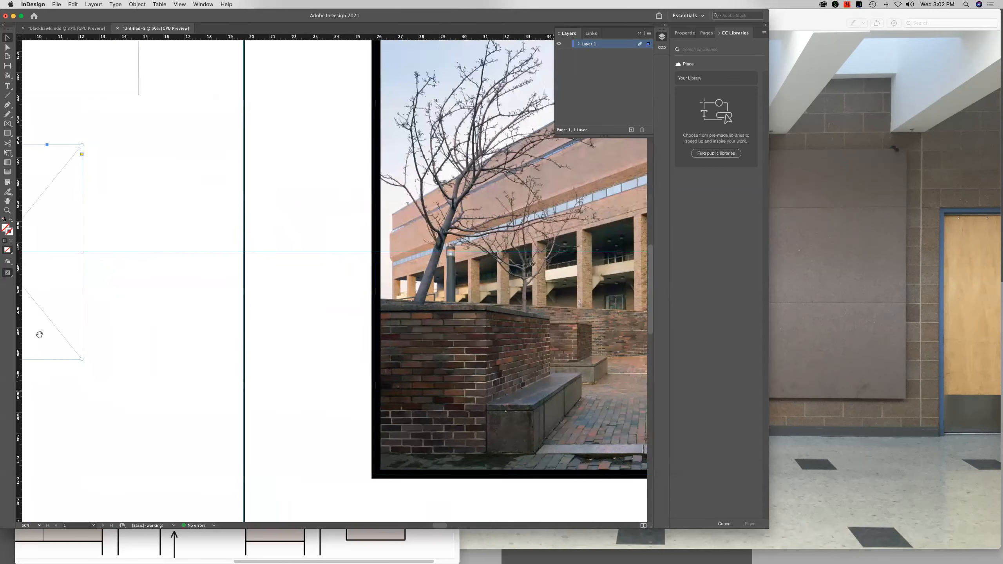
pyautogui.moveTo(522, 412); pyautogui.dragTo(129, 310)
pyautogui.hscroll(8, 129, 311)
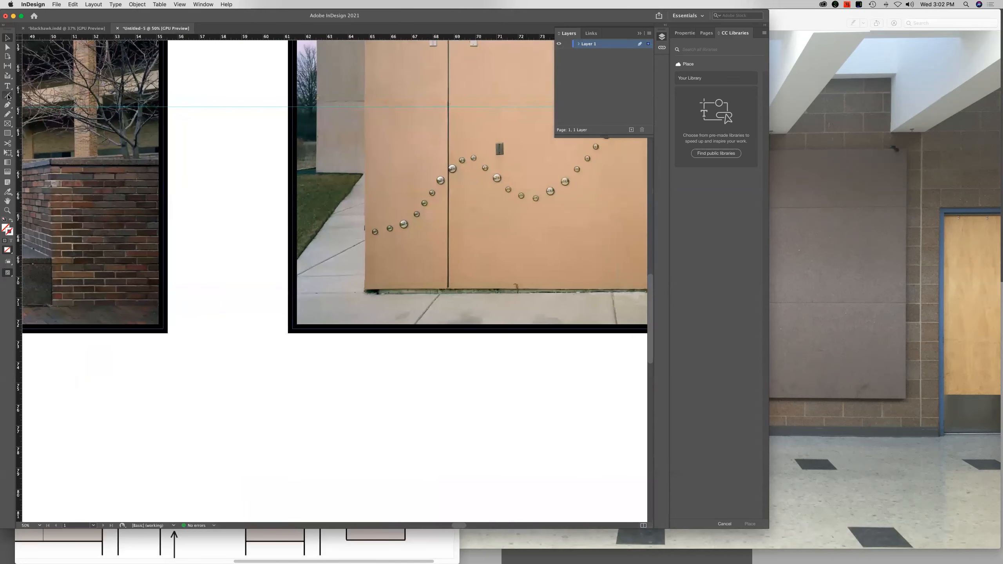
pyautogui.click(8, 133)
pyautogui.moveTo(176, 333)
pyautogui.mouseDown()
pyautogui.moveTo(242, 307)
pyautogui.moveTo(221, 303)
pyautogui.mouseUp()
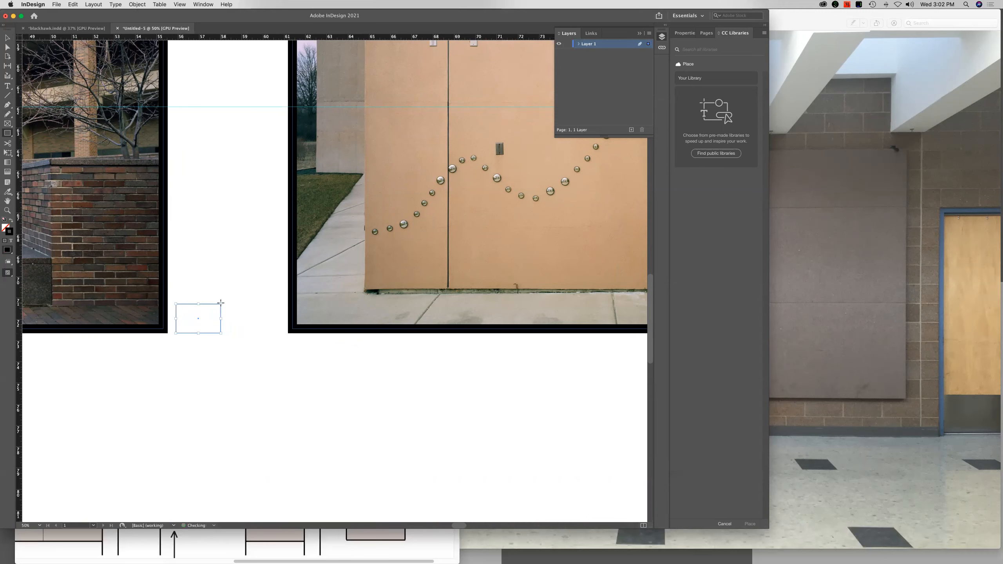
# Resize the label rectangle to about 2 by 1.5 inches and move it below the first artwork, aligned with the frame's right edge
pyautogui.click(7, 37)
pyautogui.moveTo(220, 303); pyautogui.dragTo(218, 301)
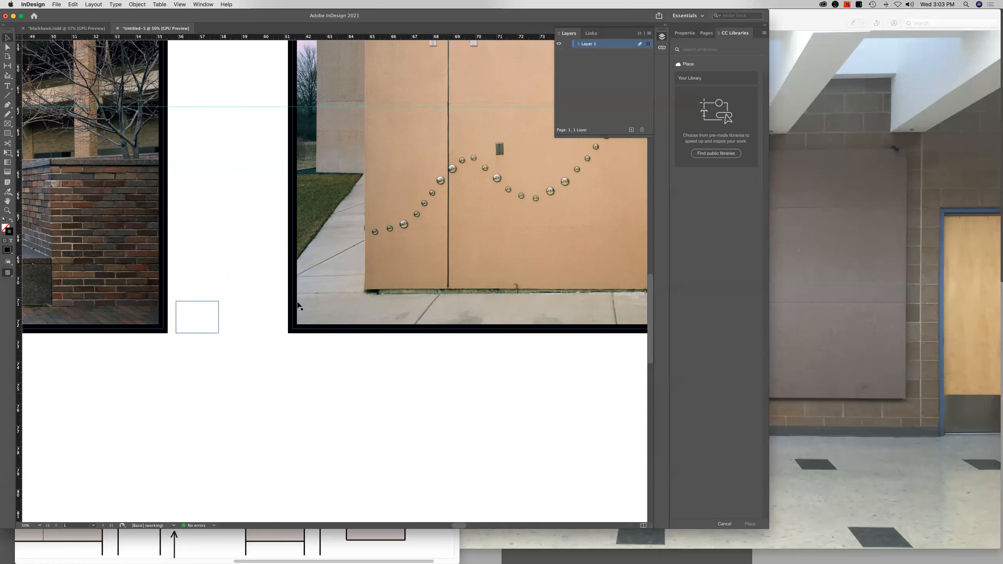
pyautogui.moveTo(197, 307); pyautogui.dragTo(236, 307)
pyautogui.moveTo(218, 319); pyautogui.dragTo(147, 385)
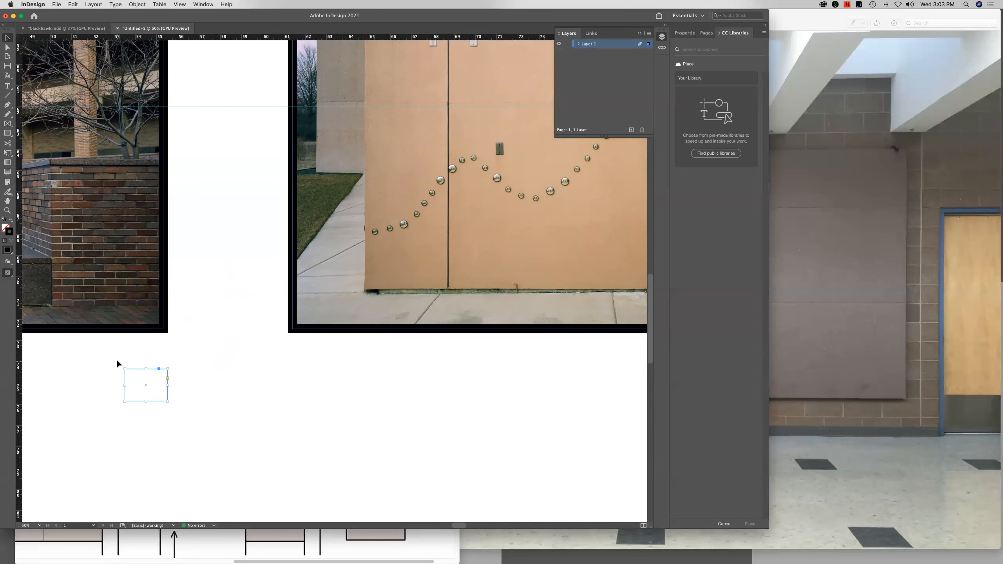
# Delete the label rectangle below the first artwork and show the whole wall layout
pyautogui.press('super+minus')
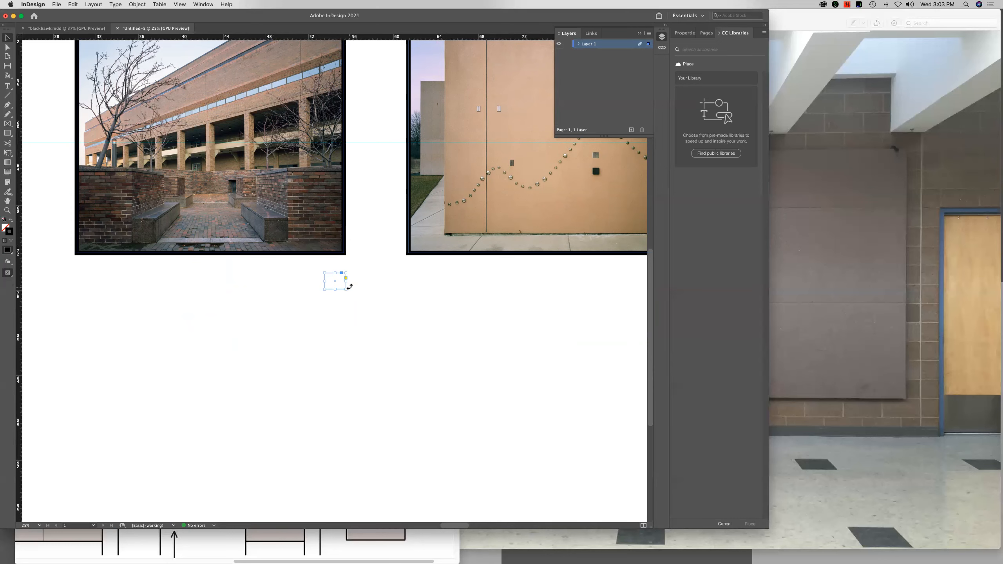
pyautogui.press('super+minus')
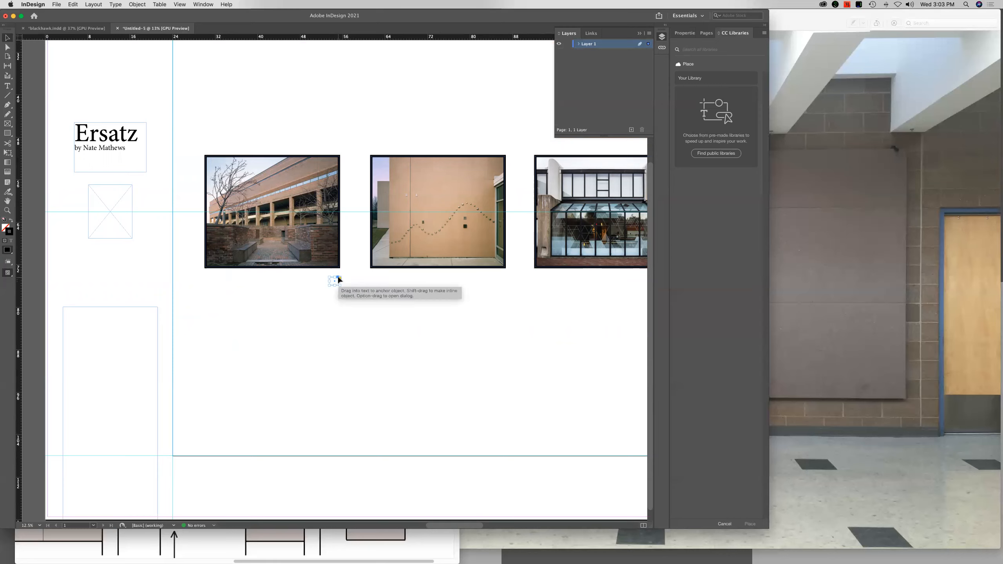
pyautogui.press('Delete')
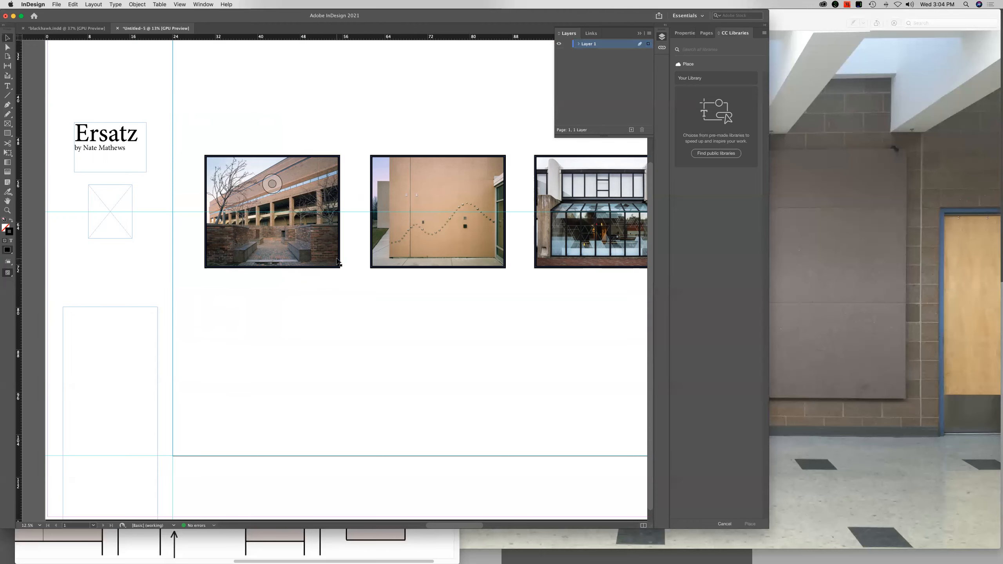
pyautogui.press('super+0')
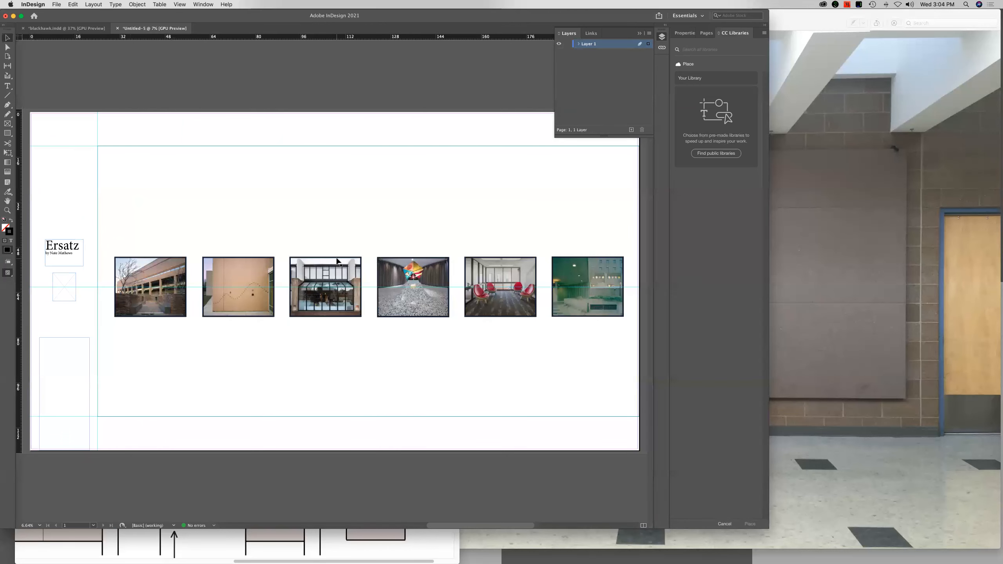